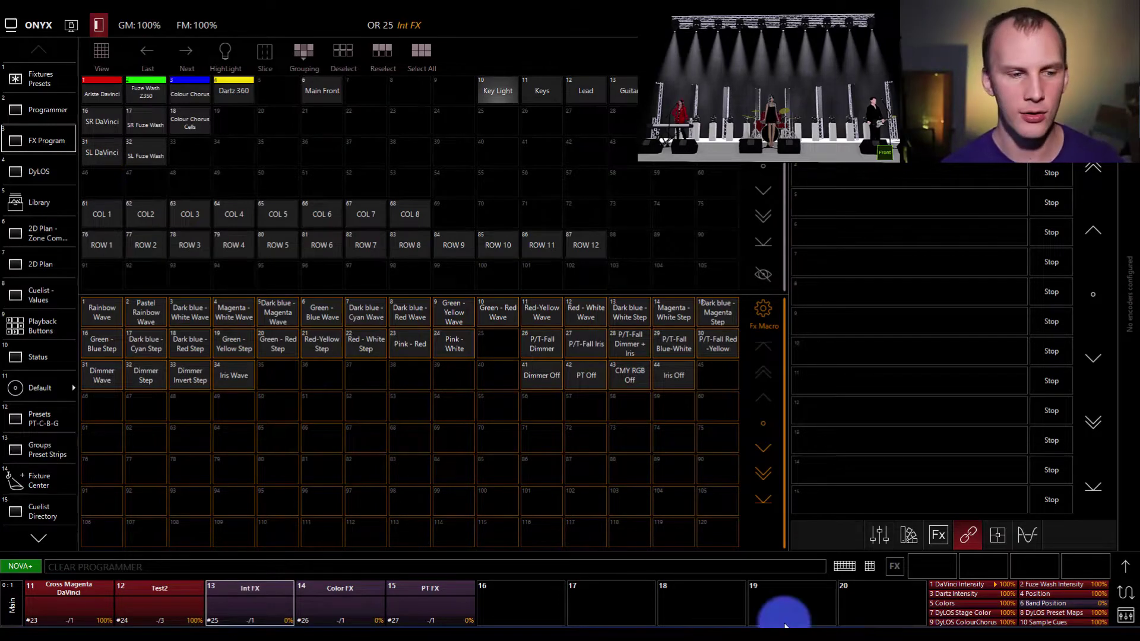
Bring up the first playback bank and start the Fuze Wash Intensity and Dartz Intensity cuelists.
left_click(979, 595)
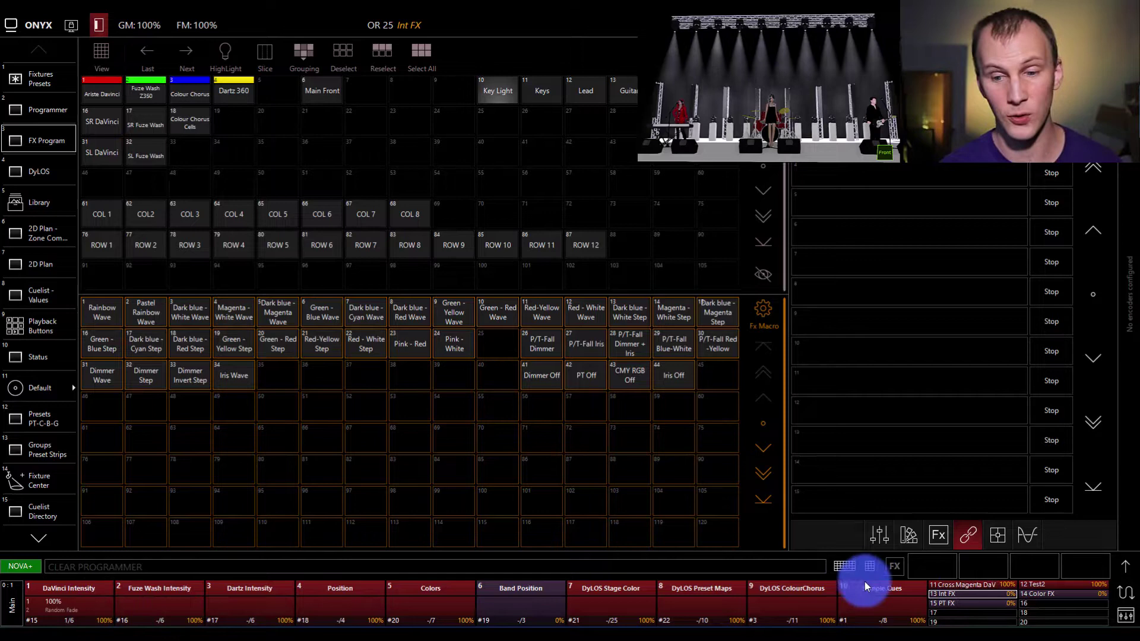
left_click(153, 609)
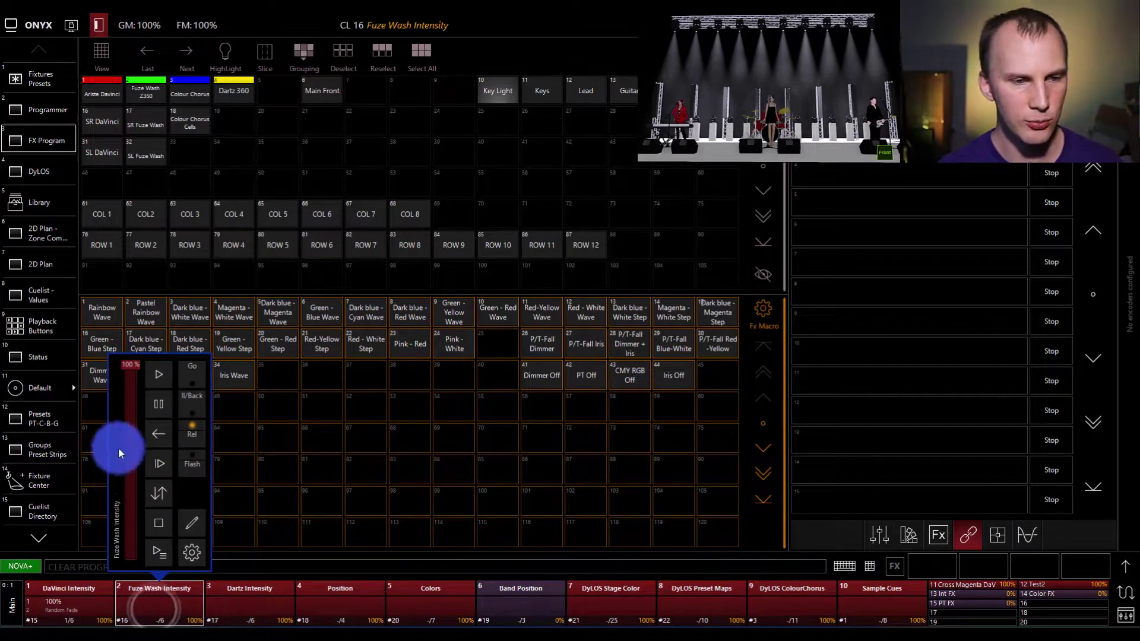
left_click(159, 375)
left_click(232, 601)
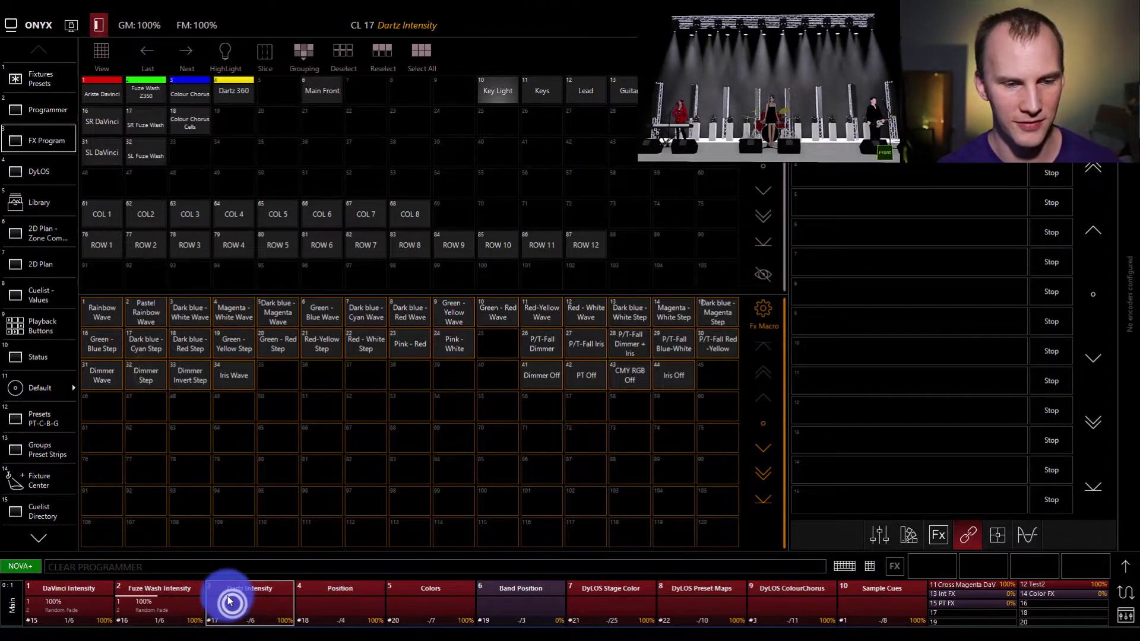
left_click(249, 373)
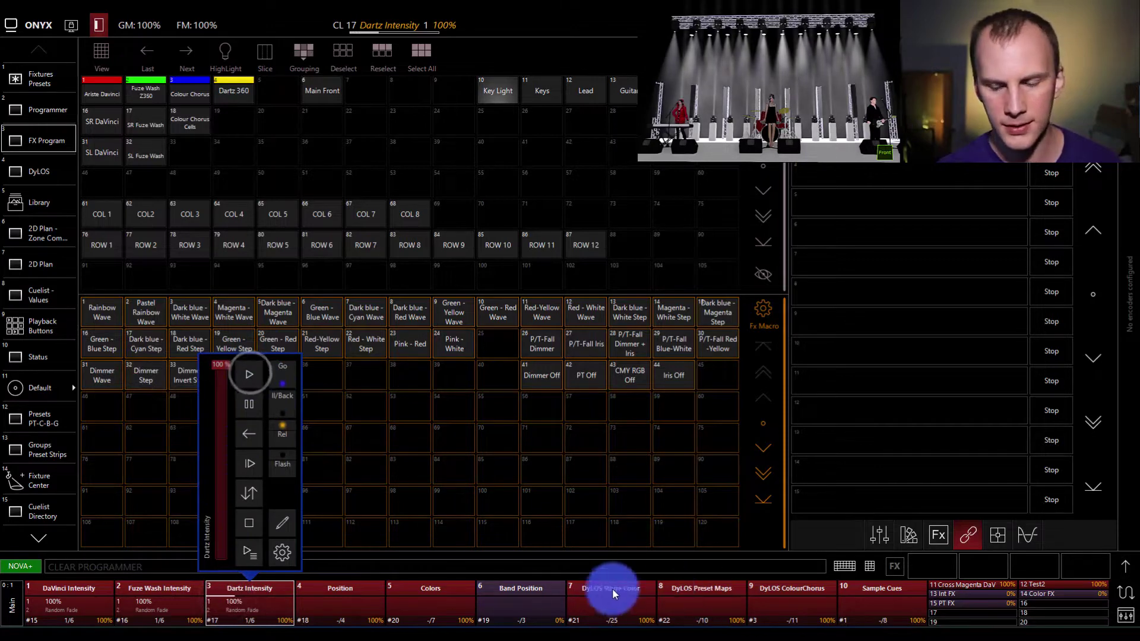
Start the Position cuelist and advance the Colors cuelist to the C R Y cue.
left_click(389, 595)
left_click(361, 589)
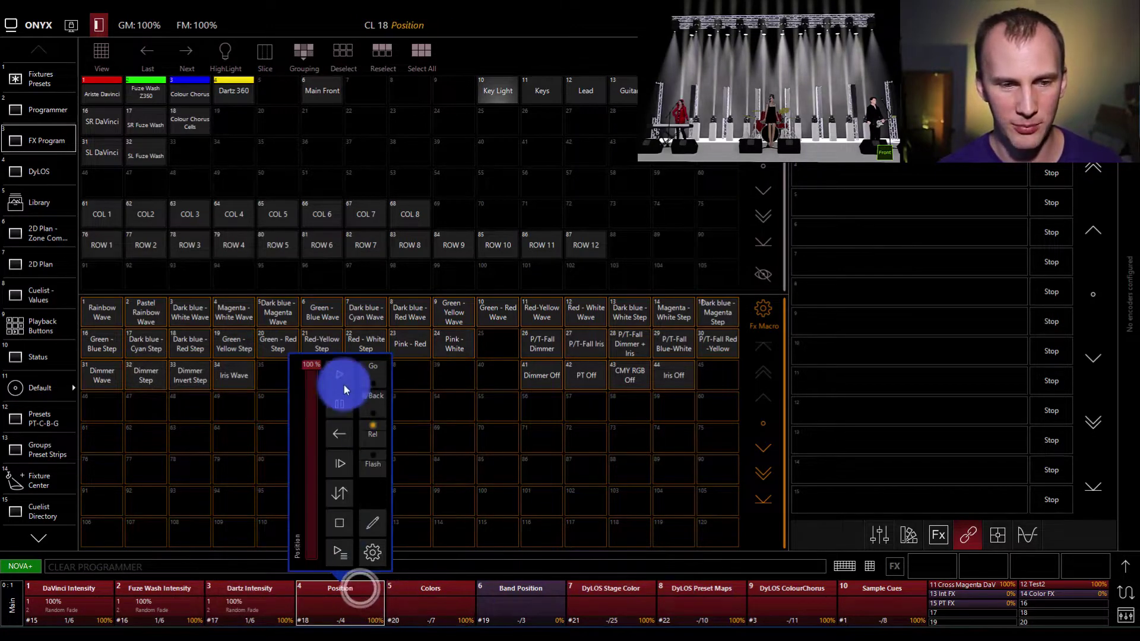
left_click(343, 383)
left_click(416, 599)
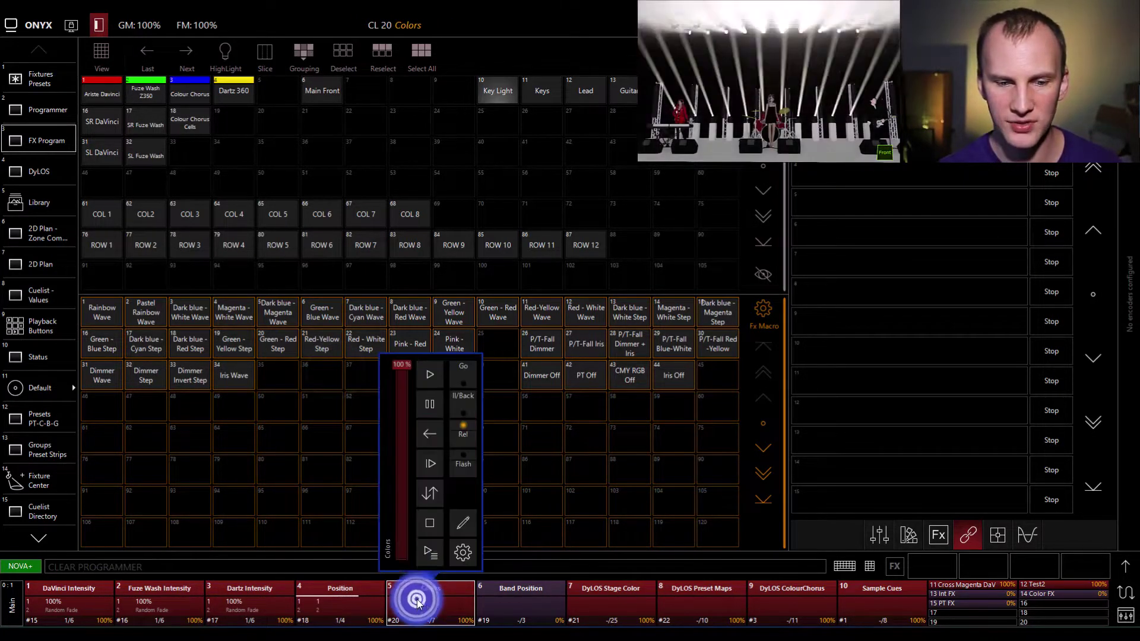
left_click(423, 374)
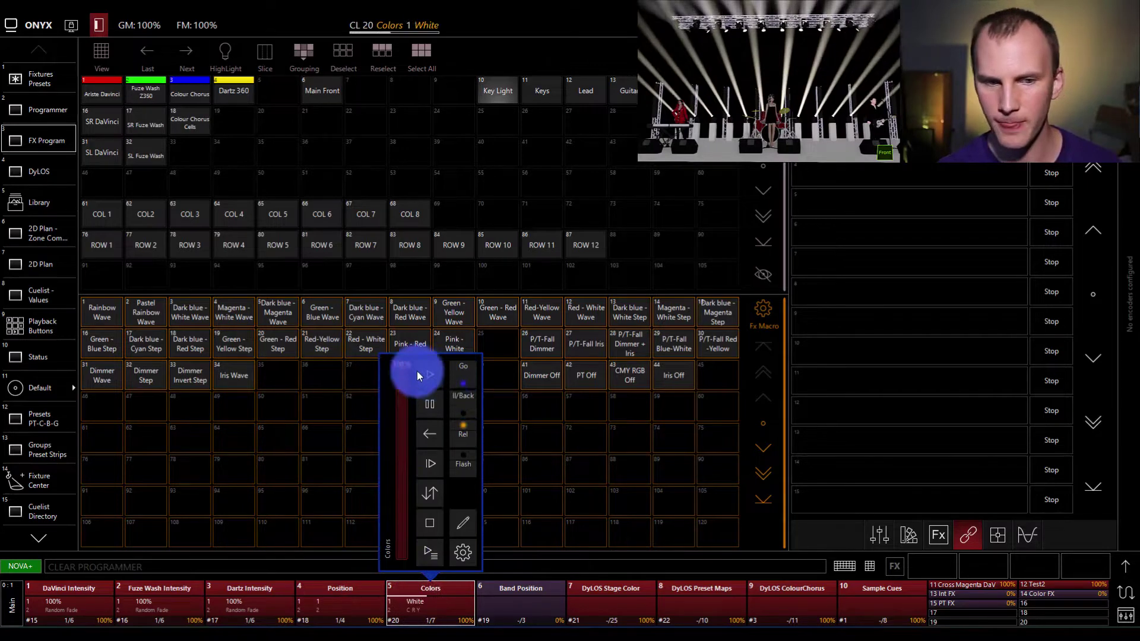
left_click(430, 374)
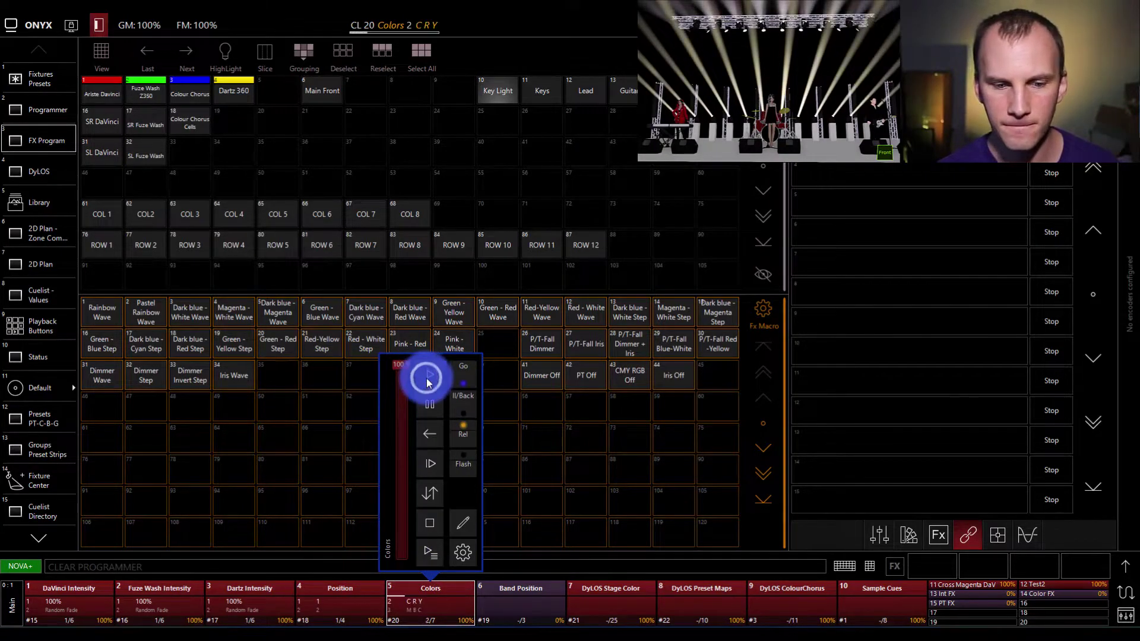
left_click(575, 493)
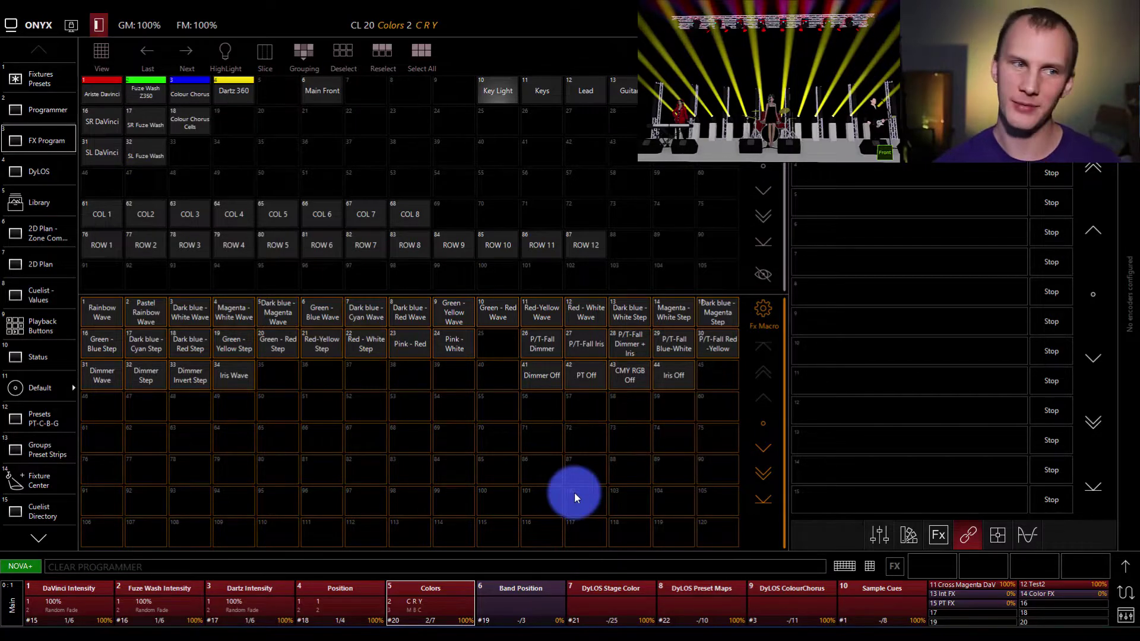
Examine the 2D Plan's Front View, Top View and Pixel Fun layouts, and select the existing zone around the overhead fixtures in Front View.
left_click(43, 266)
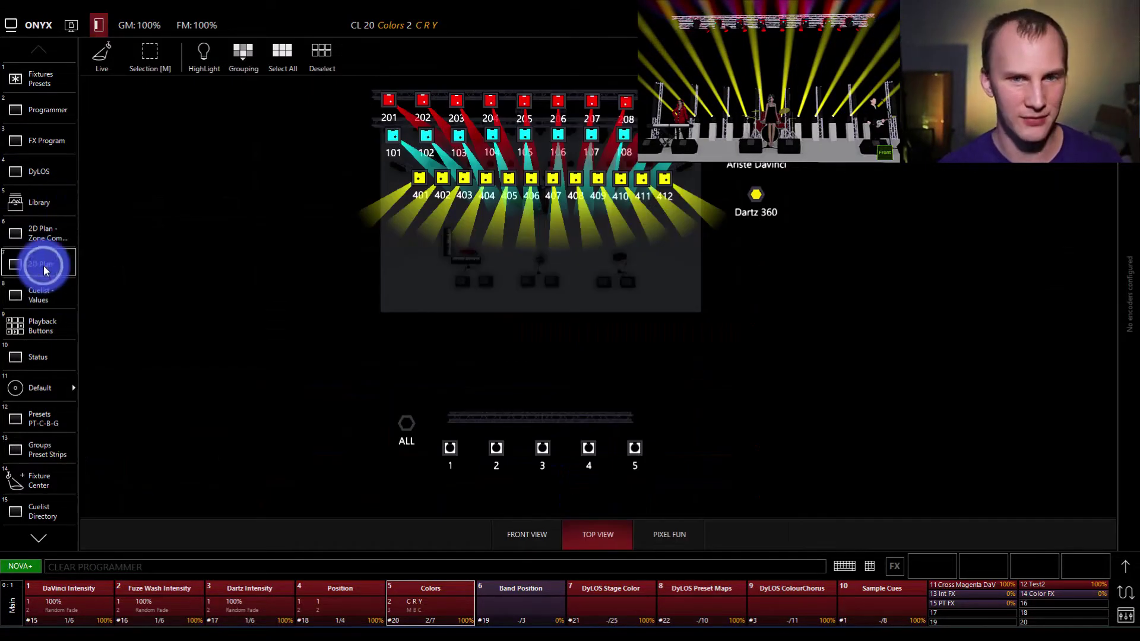
left_click(509, 527)
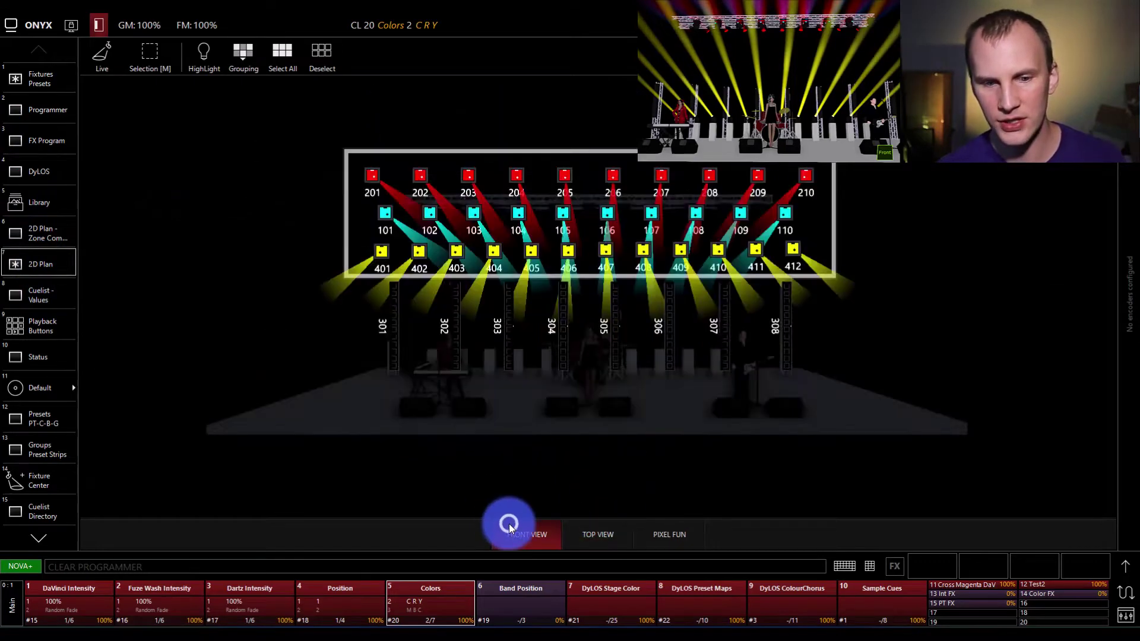
left_click(613, 540)
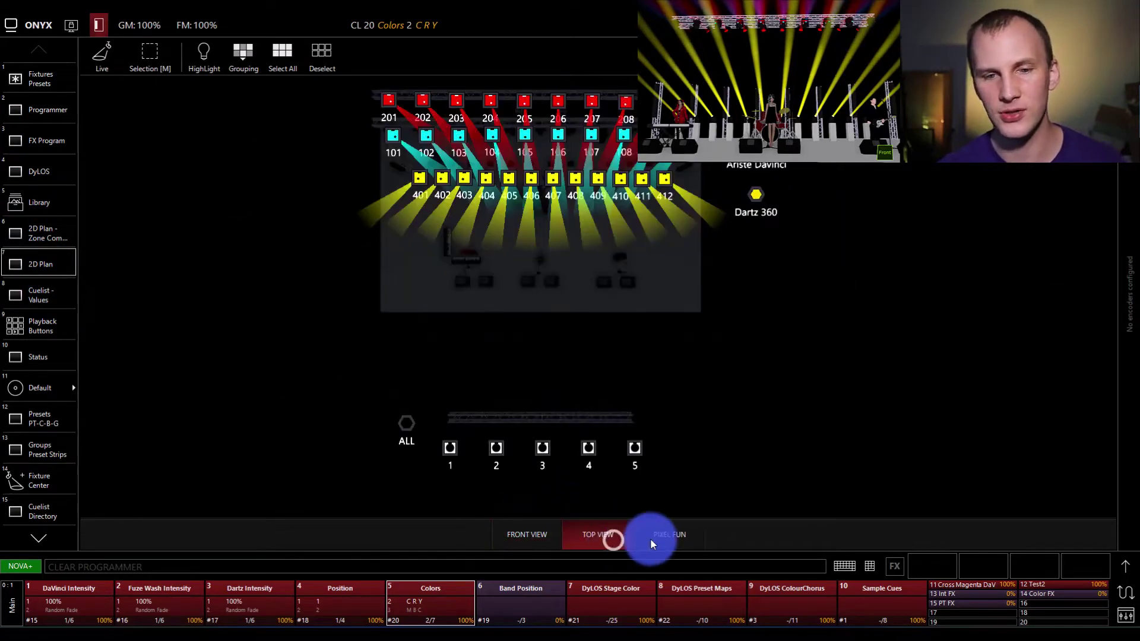
left_click(685, 538)
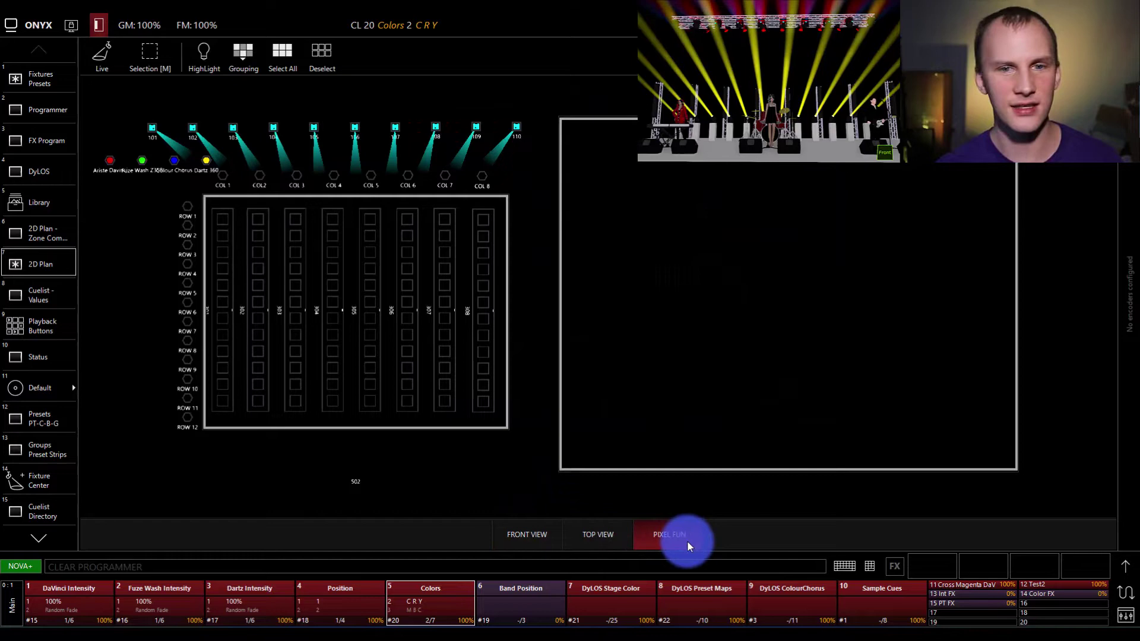
left_click(511, 538)
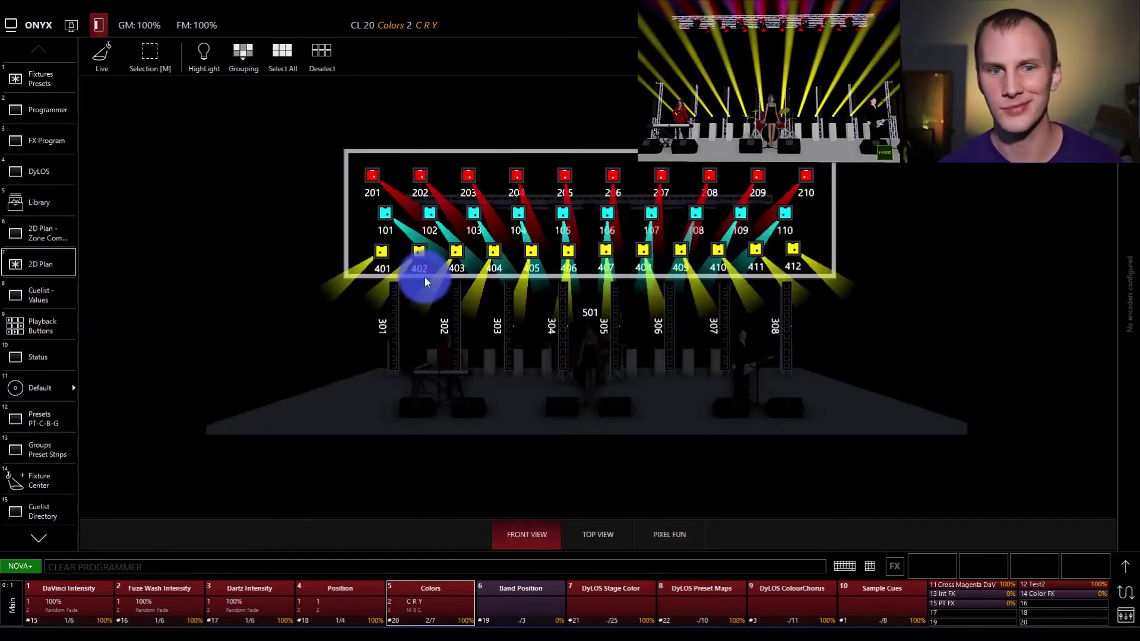
left_click(350, 175)
left_click_drag(346, 153, 347, 153)
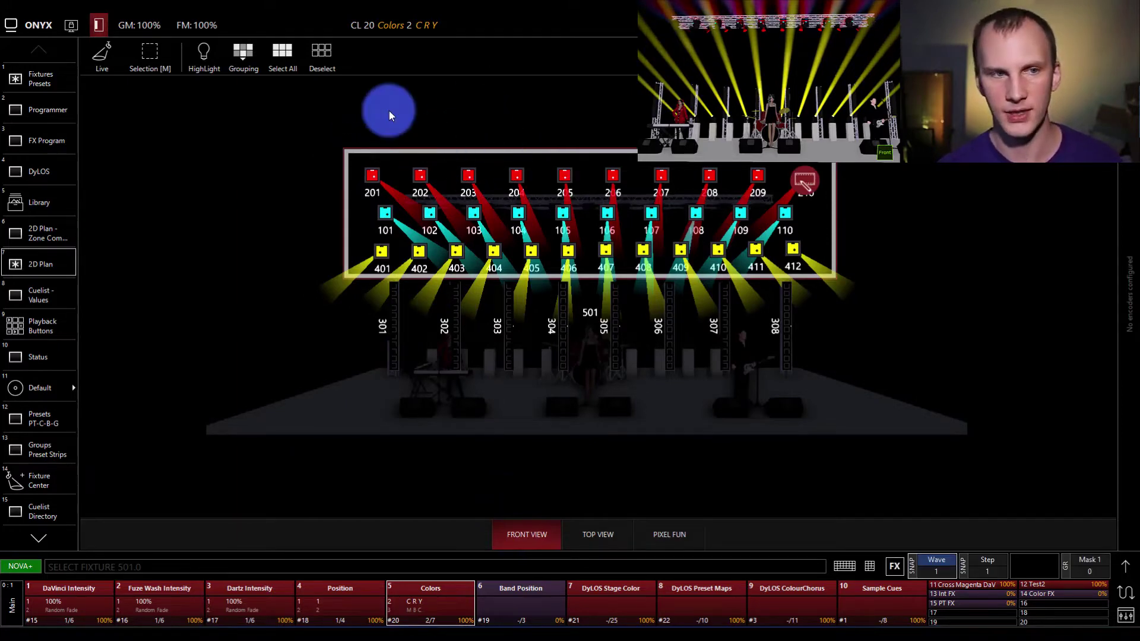
Put the 2D plan in edit mode and place a new zone fixture as a rectangle spanning the stage width in Front View.
left_click(91, 63)
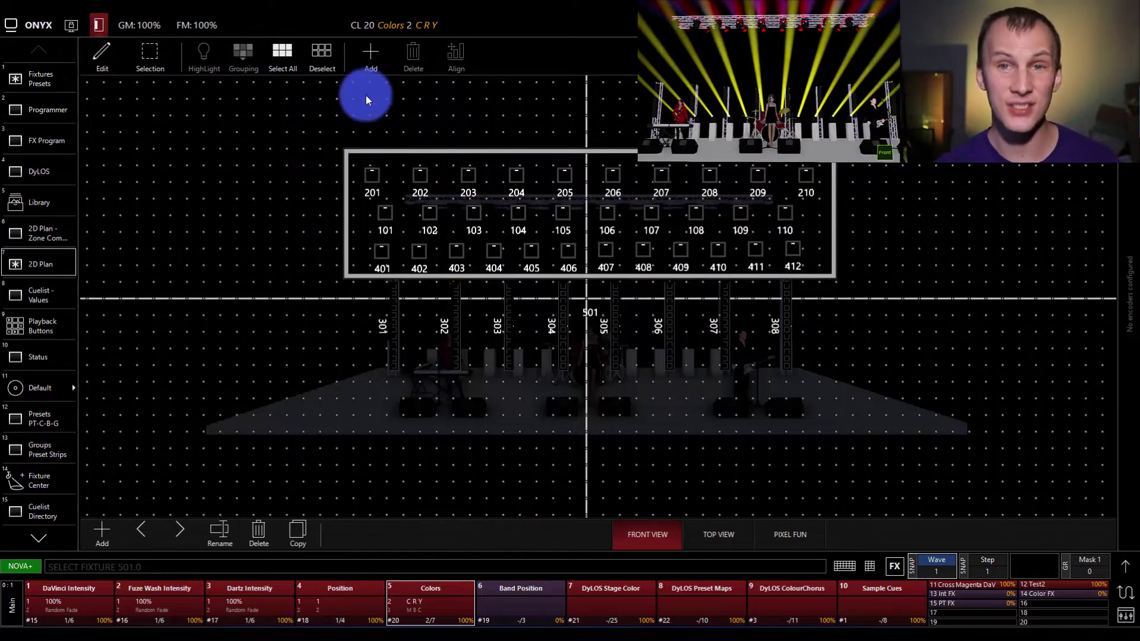
left_click(371, 60)
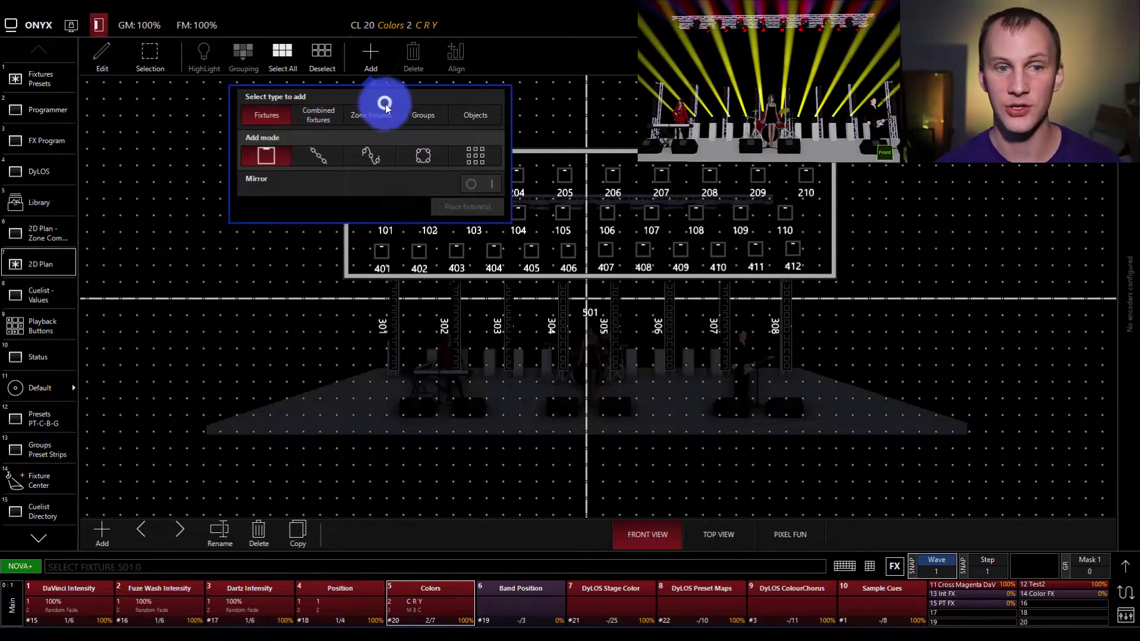
left_click(384, 111)
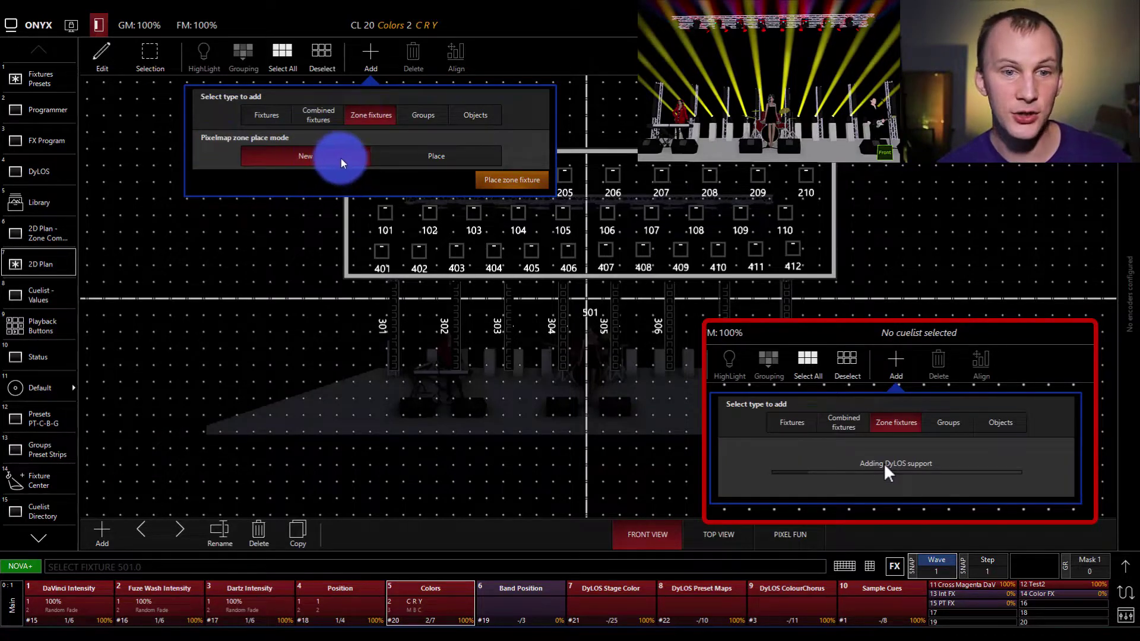
left_click(394, 158)
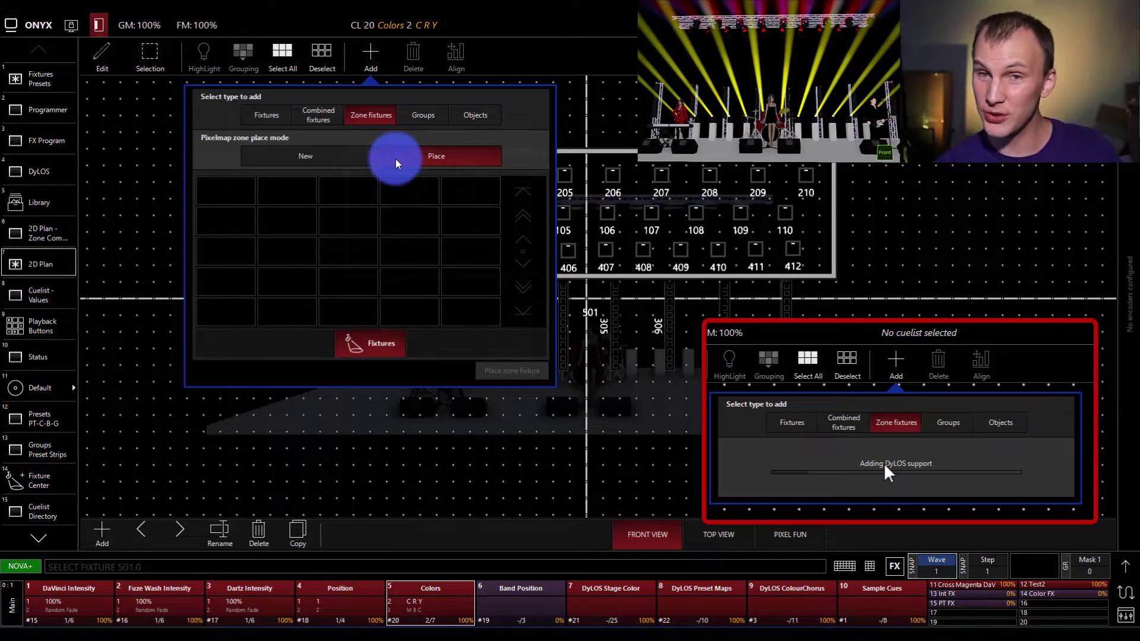
left_click(285, 162)
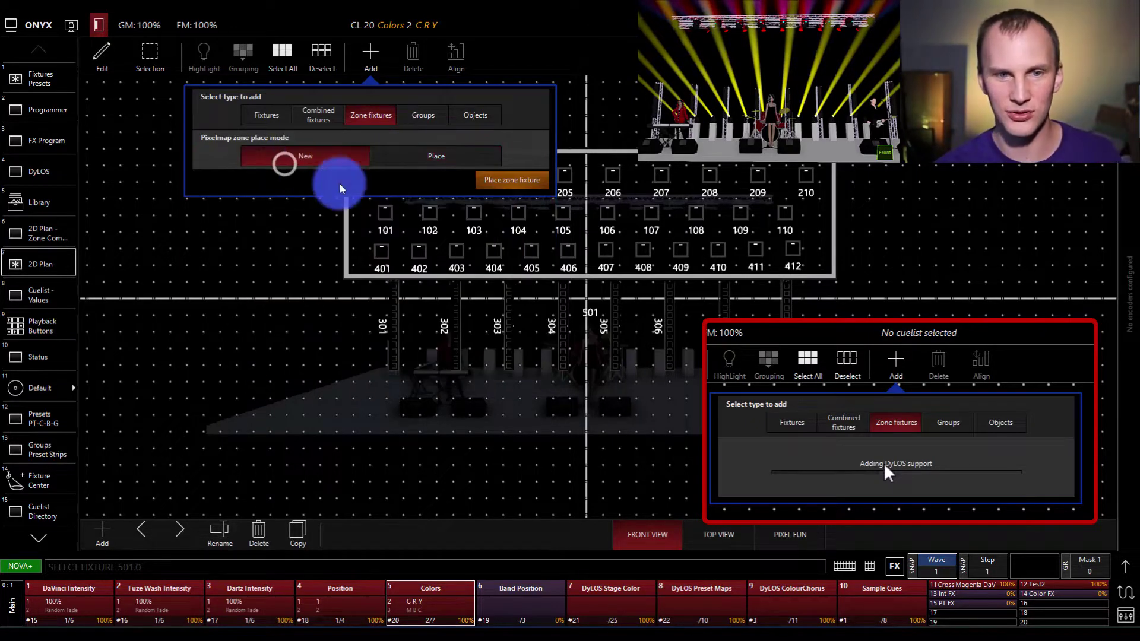
left_click(498, 181)
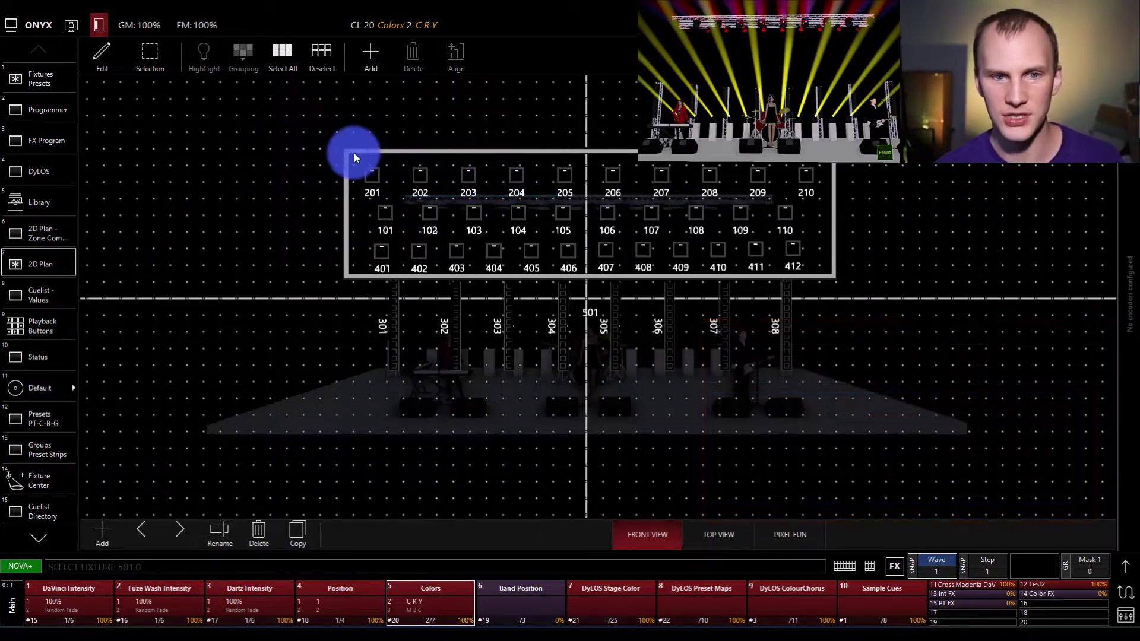
left_click_drag(187, 168, 967, 438)
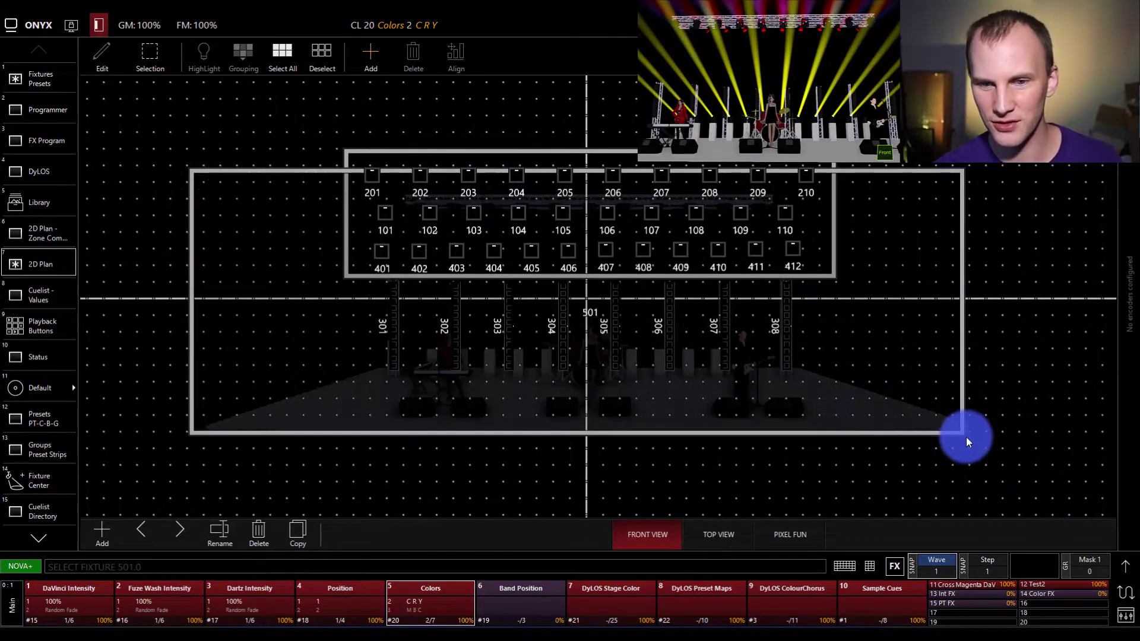
Select only the new outer zone and move it up so its upper edge lies above the overhead fixture rows.
left_click(763, 215)
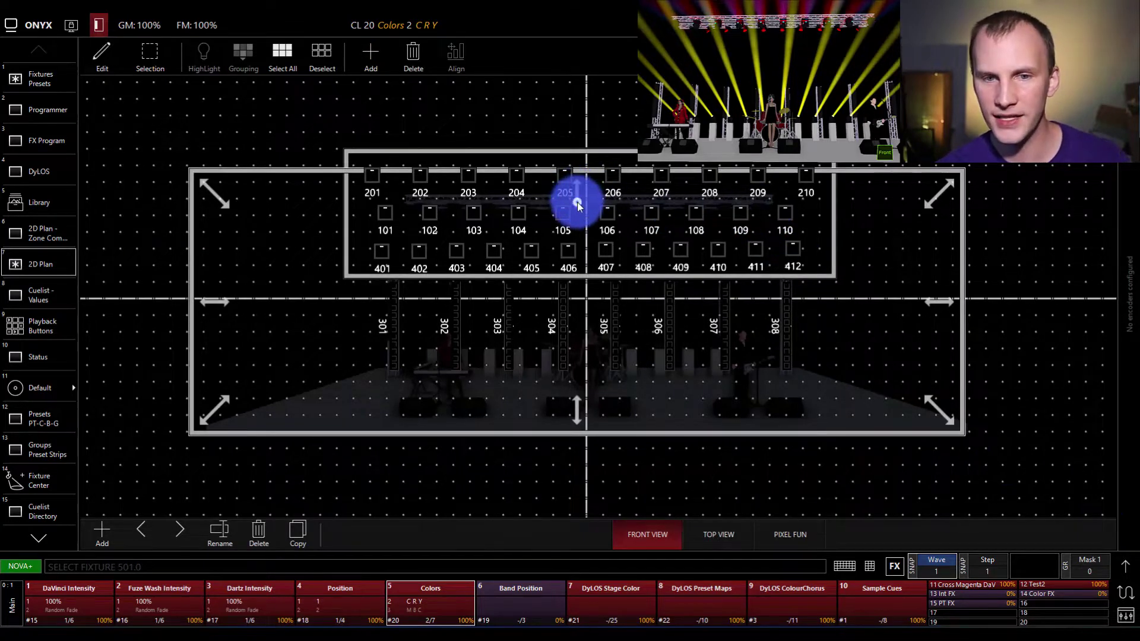
mouse_move(577, 202)
left_mouse_down()
mouse_move(575, 176)
mouse_move(579, 206)
left_mouse_up()
left_click(409, 108)
left_click(295, 177)
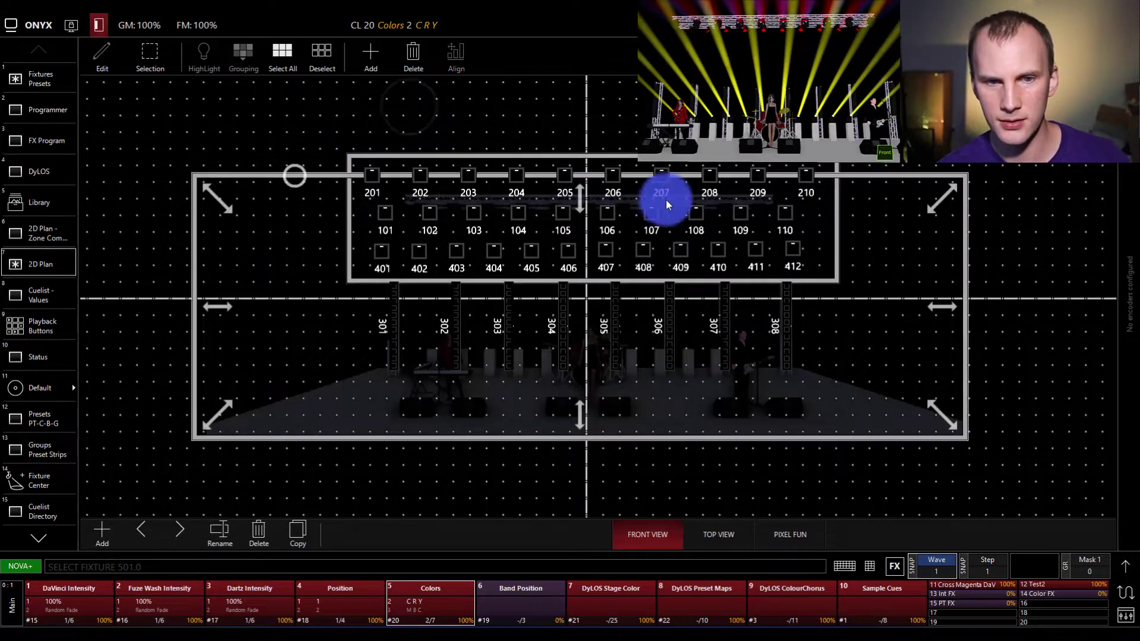
left_click(583, 202)
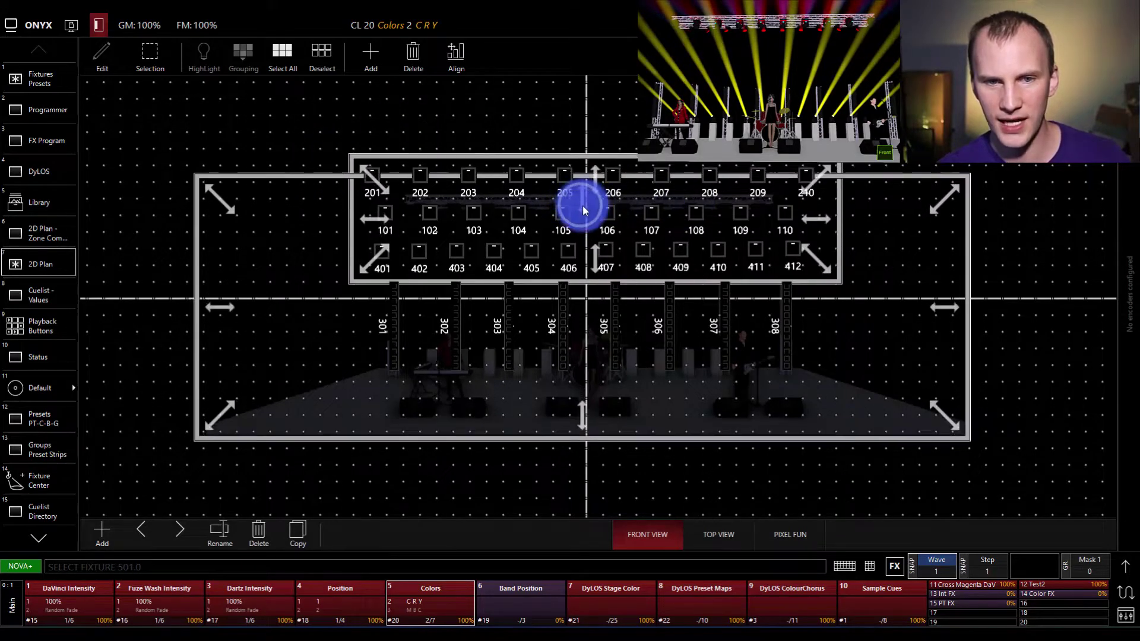
left_click(292, 190)
left_click(325, 140)
left_click(293, 181)
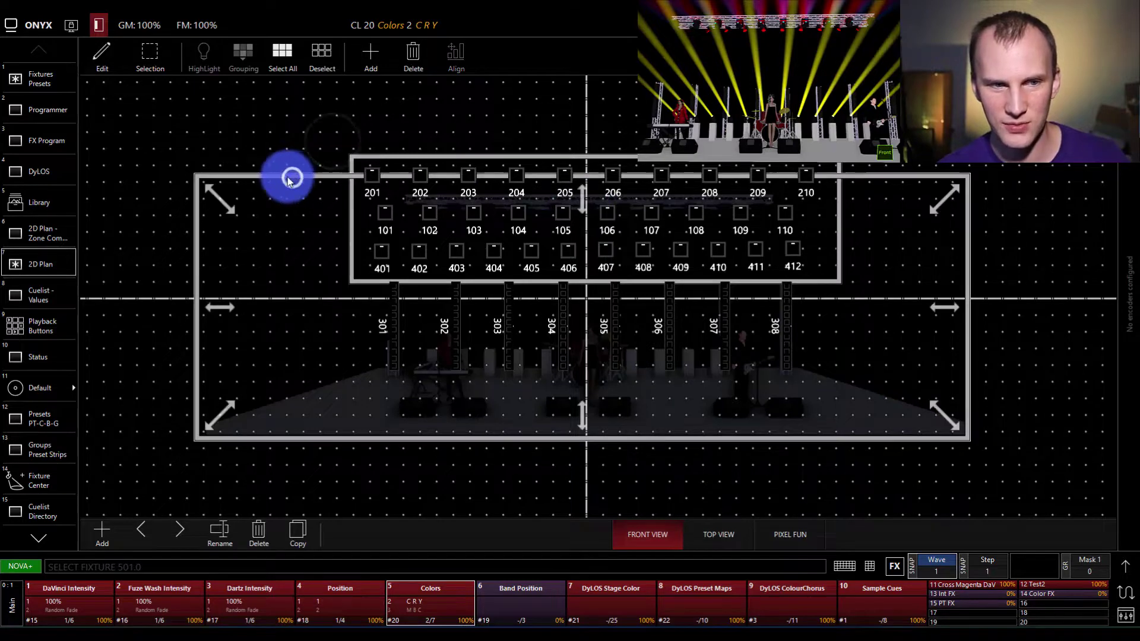
left_click_drag(292, 180, 284, 110)
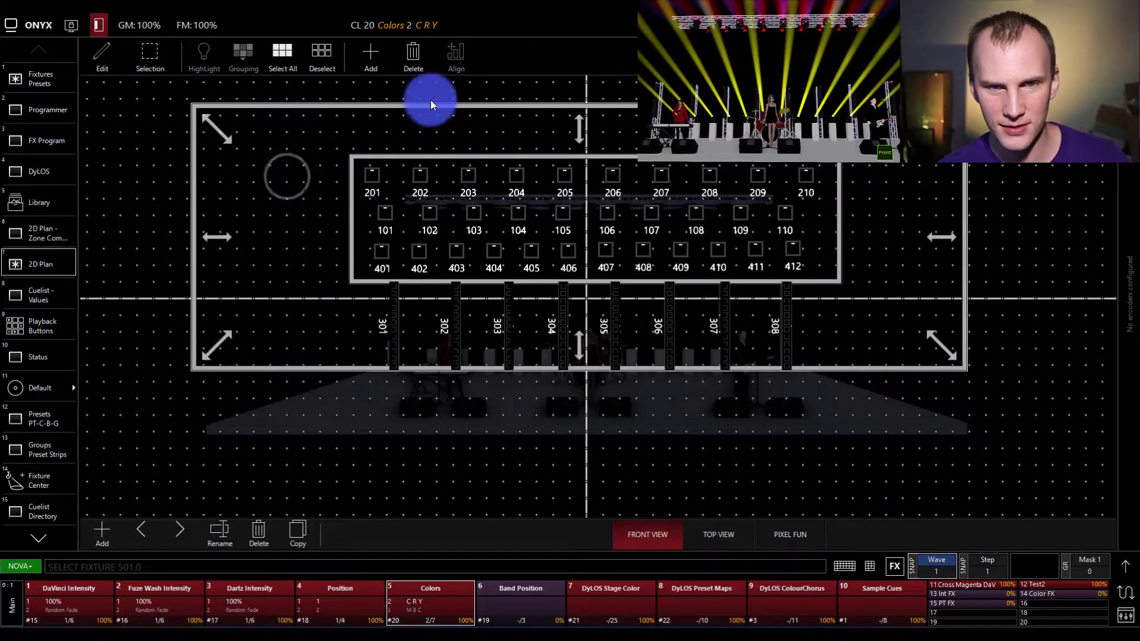
Stretch the outer zone's upper edge slightly higher and its lower edge down past the stage floor.
left_click(580, 125)
left_click_drag(579, 124, 600, 94)
left_click(578, 344)
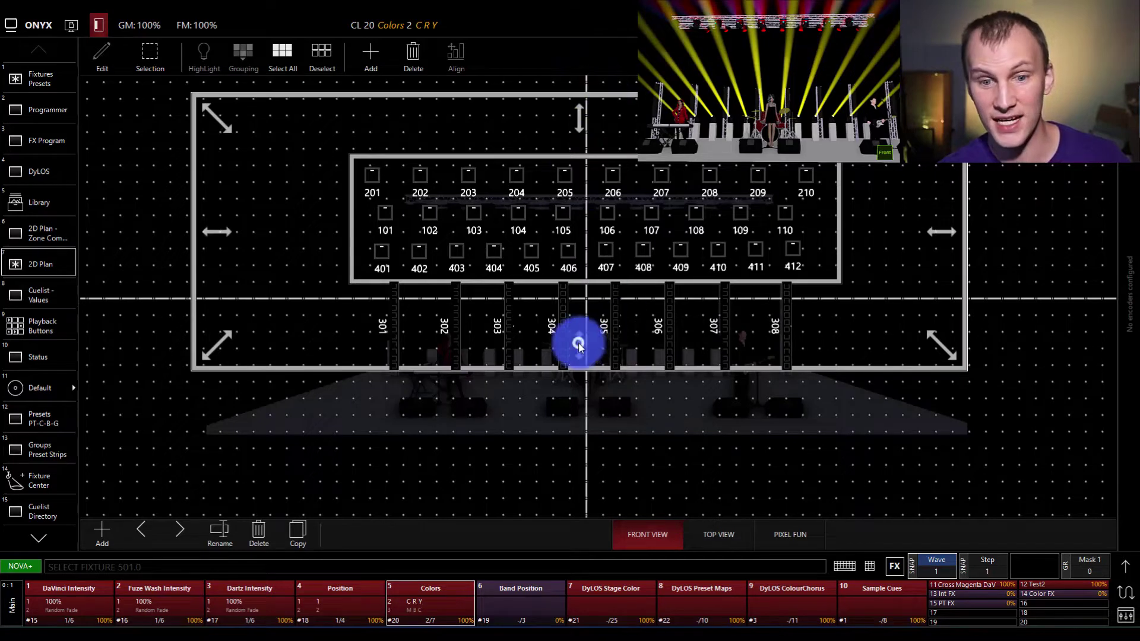
left_click_drag(576, 356, 568, 450)
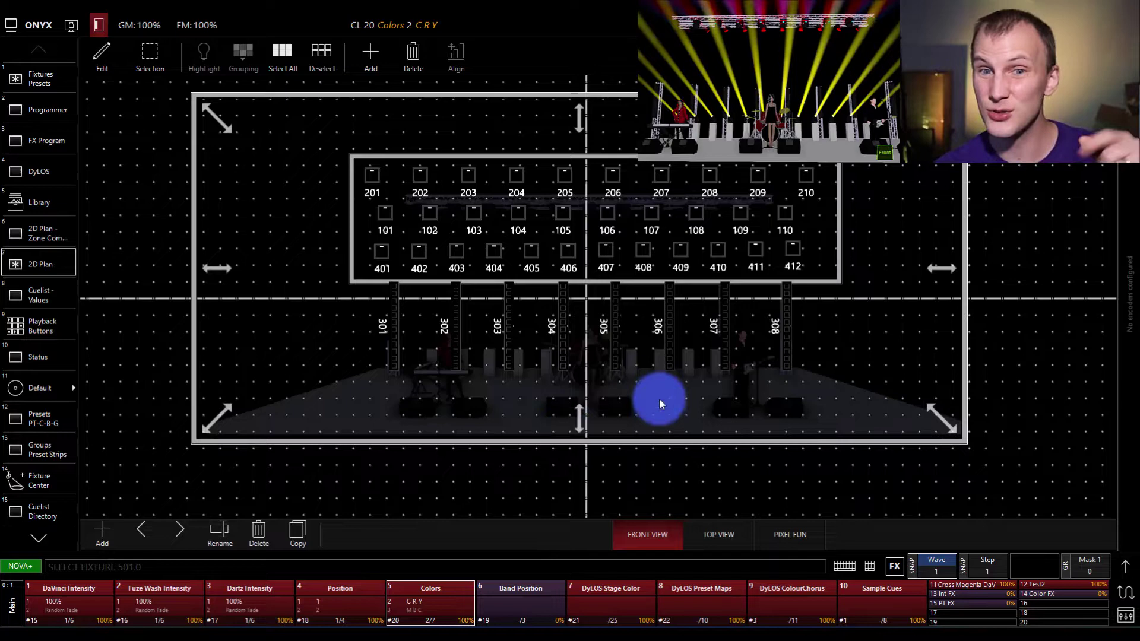
Return the 2D plan to live mode, and select and deselect the new outer zone by its frame.
left_click(102, 64)
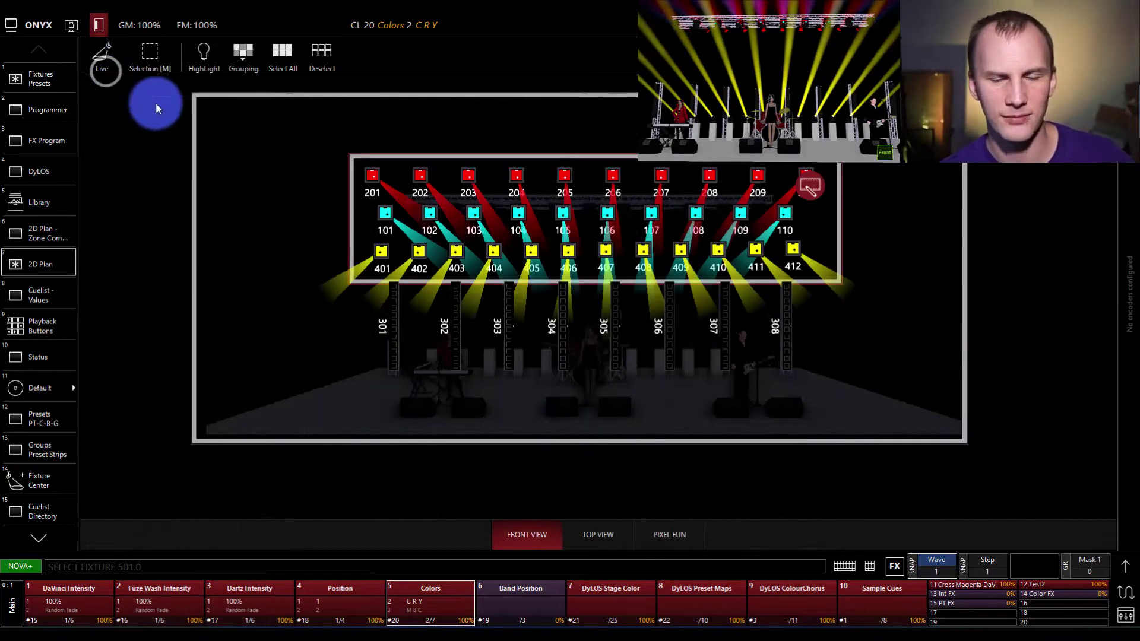
left_click(189, 179)
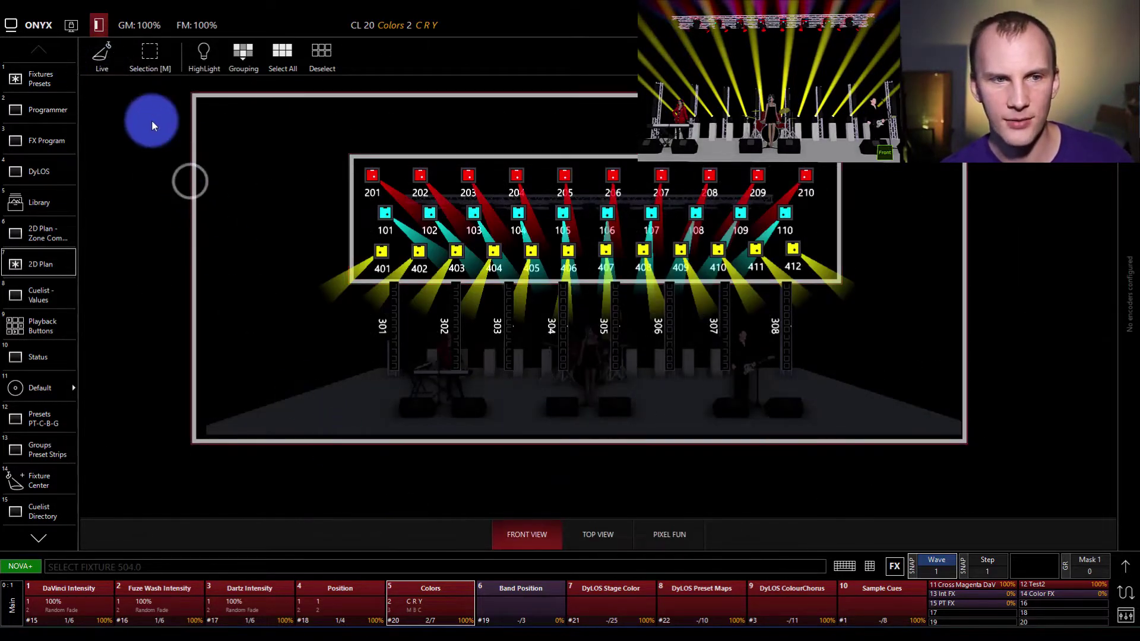
left_click(139, 150)
left_click(190, 149)
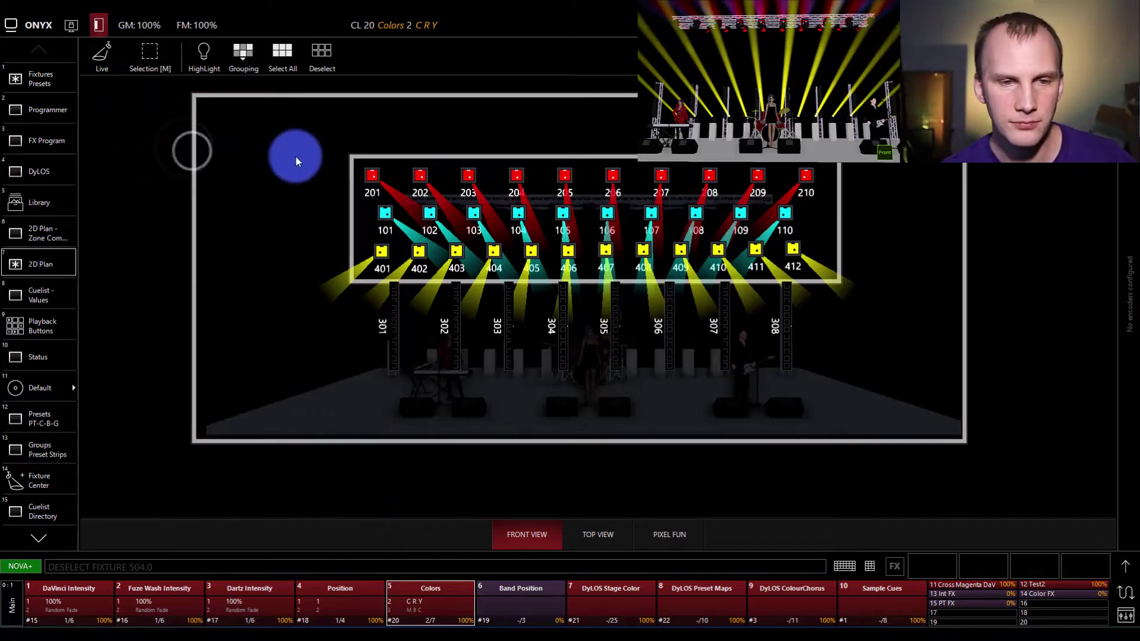
Open the DyLOS view and select zone 501 - Stage for programming.
left_click(52, 171)
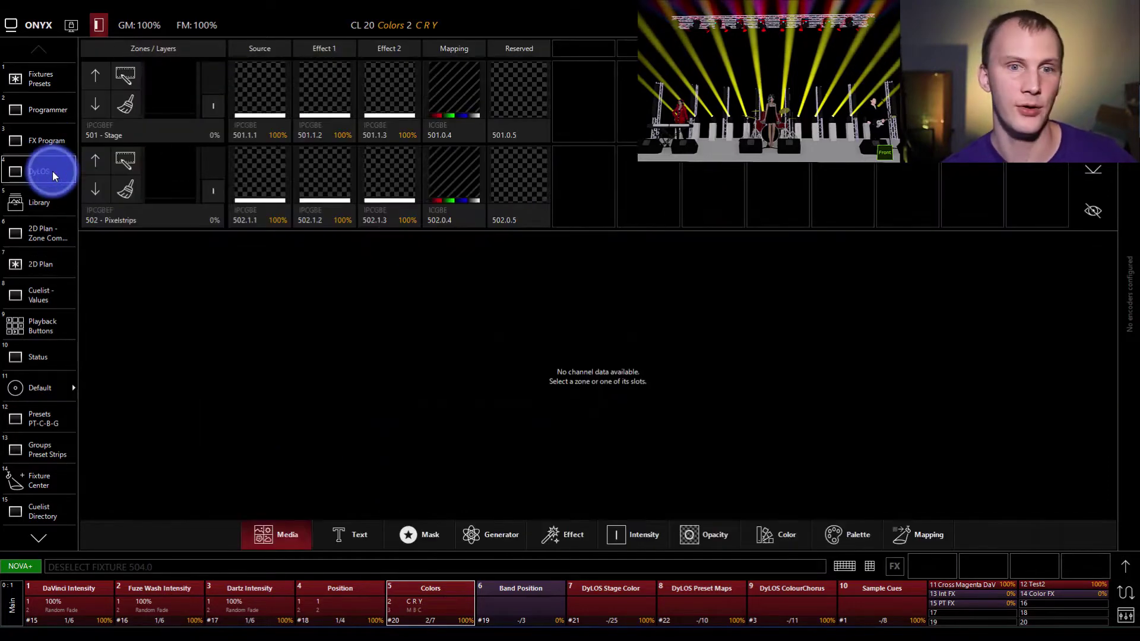
mouse_move(219, 122)
left_mouse_down()
mouse_move(192, 17)
mouse_move(204, 56)
mouse_move(233, 45)
mouse_move(241, 141)
mouse_move(211, 107)
mouse_move(212, 71)
mouse_move(209, 155)
mouse_move(222, 110)
mouse_move(201, 109)
left_mouse_up()
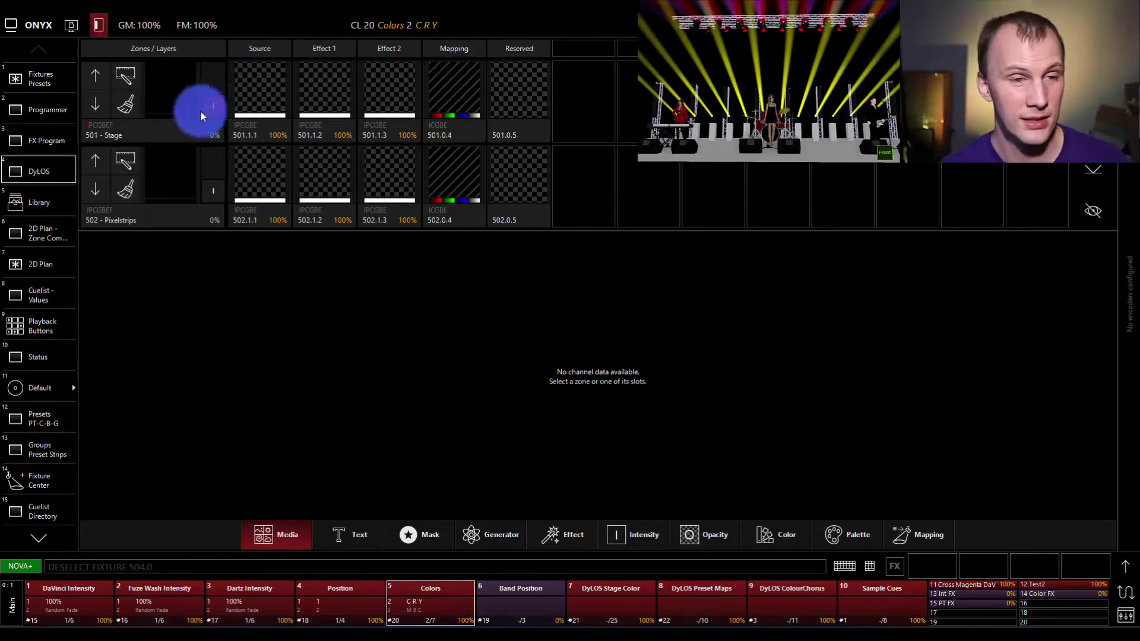
left_click(147, 129)
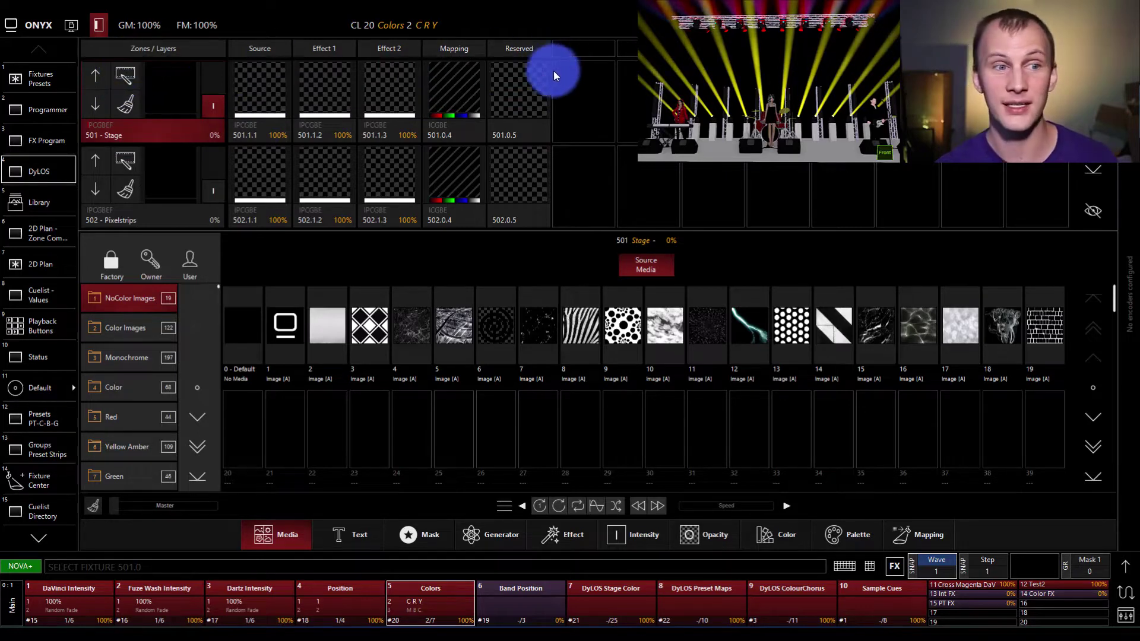
Open the parameter controls for the Stage zone, show its Intensity parameters, and hide the controls again.
left_click(1124, 565)
left_click(837, 306)
left_click(809, 262)
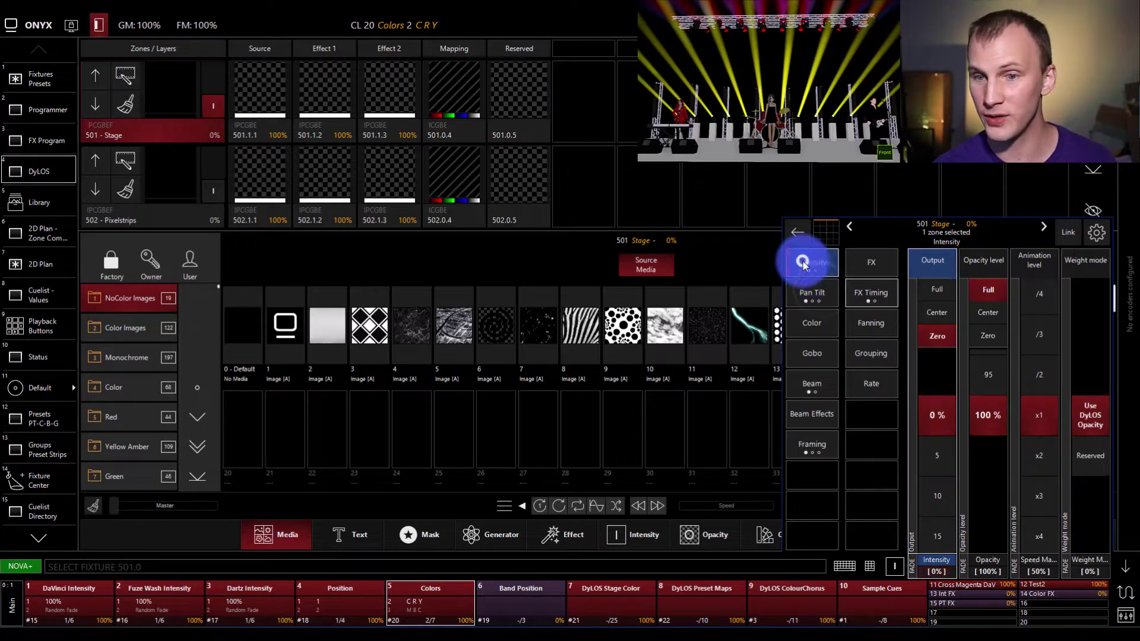
left_click(1124, 566)
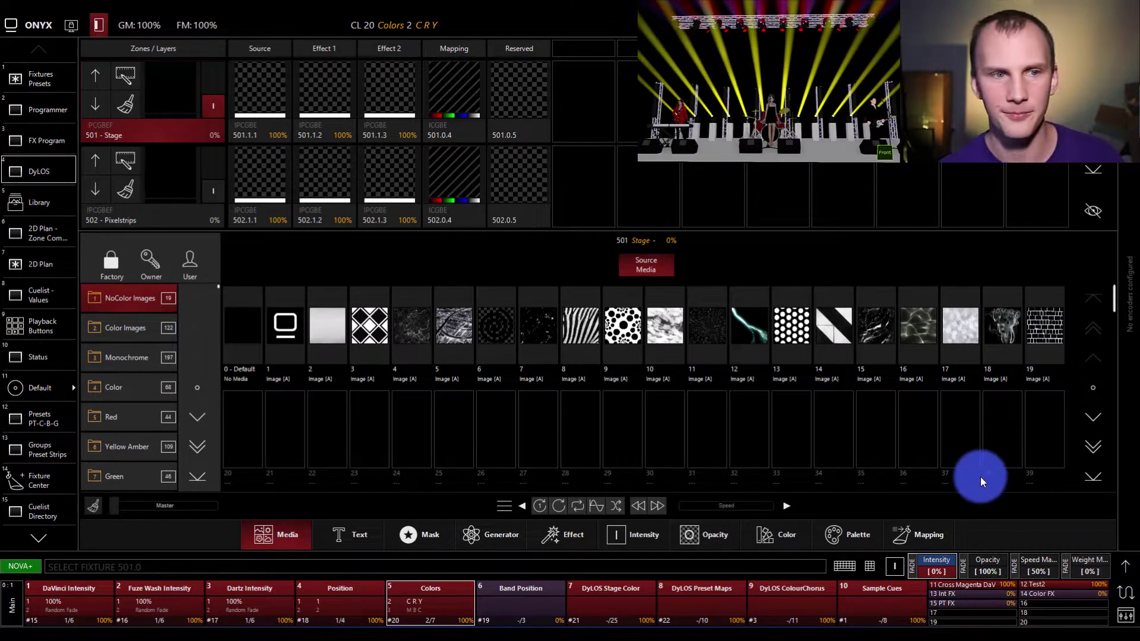
Try the Stage zone's intensity fader, and open and close the zone's pop-up media window.
left_click(208, 108)
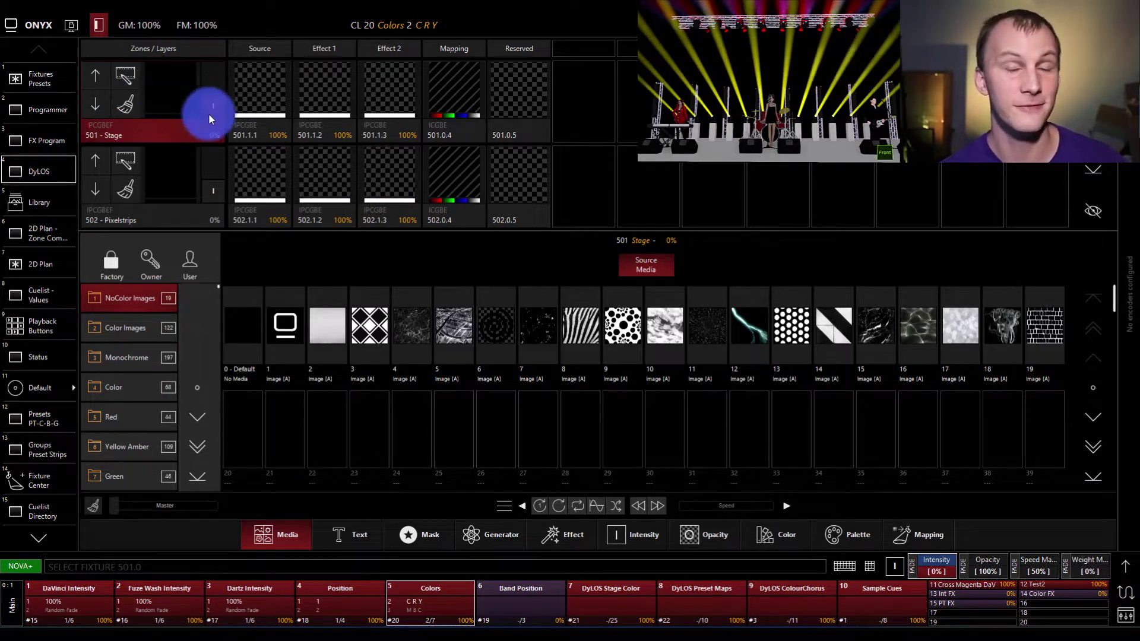
left_click_drag(213, 119, 209, 156)
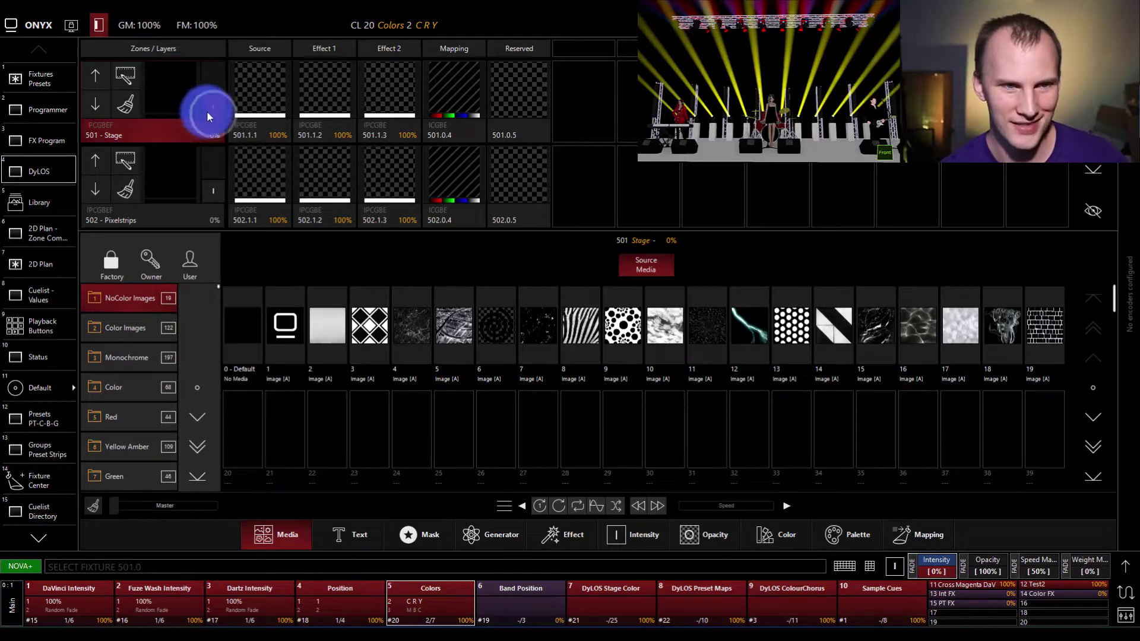
left_click(116, 66)
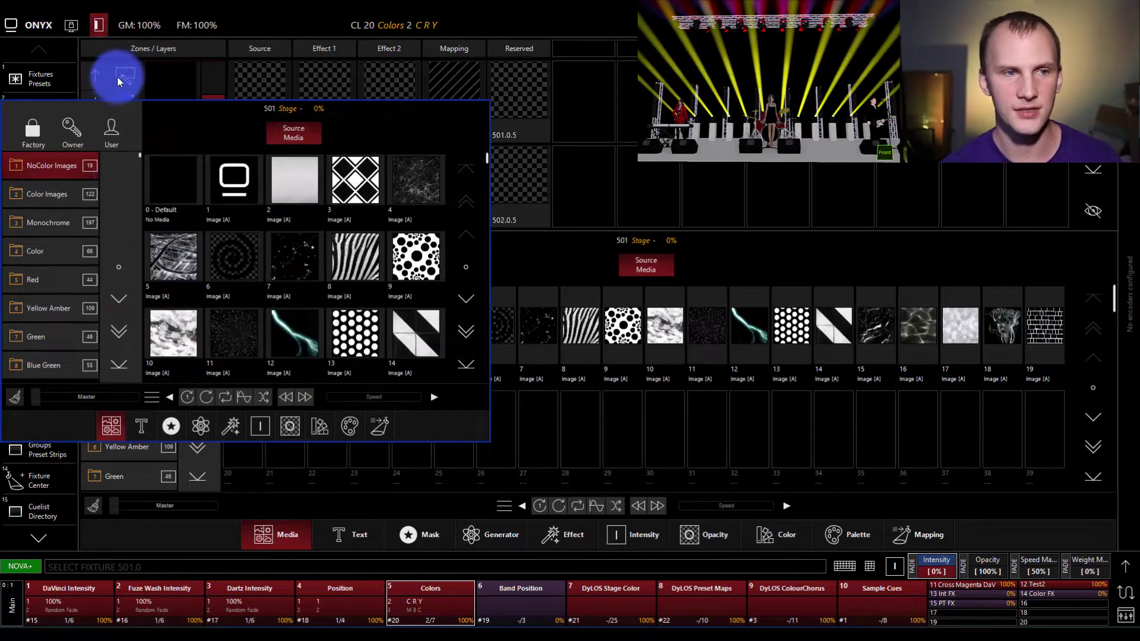
left_click(118, 72)
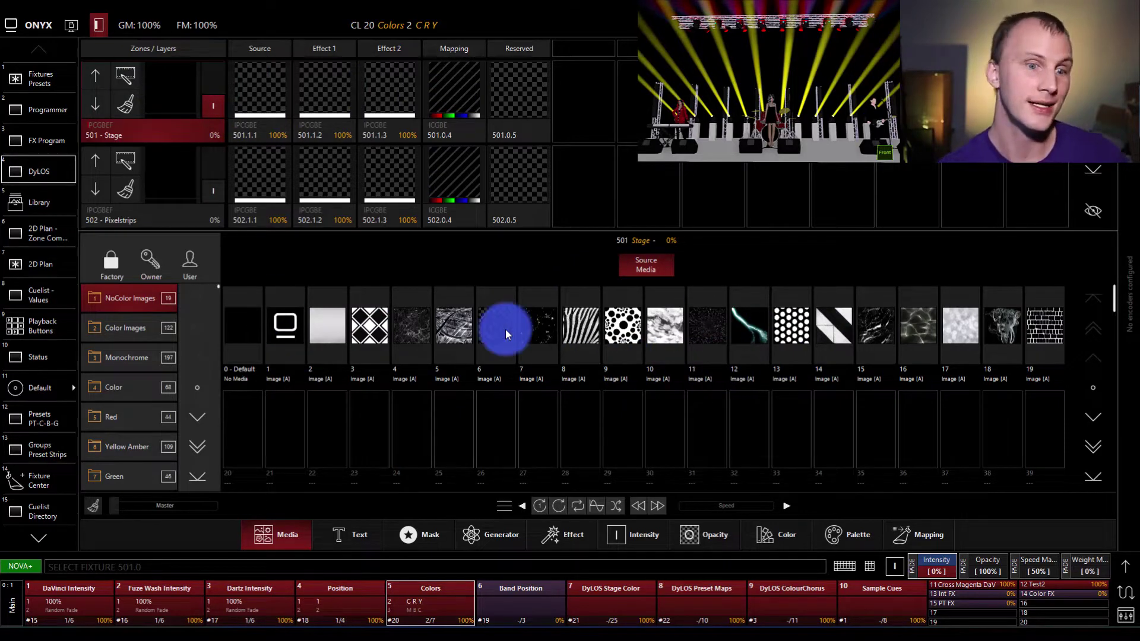
Assign media 30 from the factory Color folder to the Stage zone and raise the zone's intensity to 100%.
left_click(141, 333)
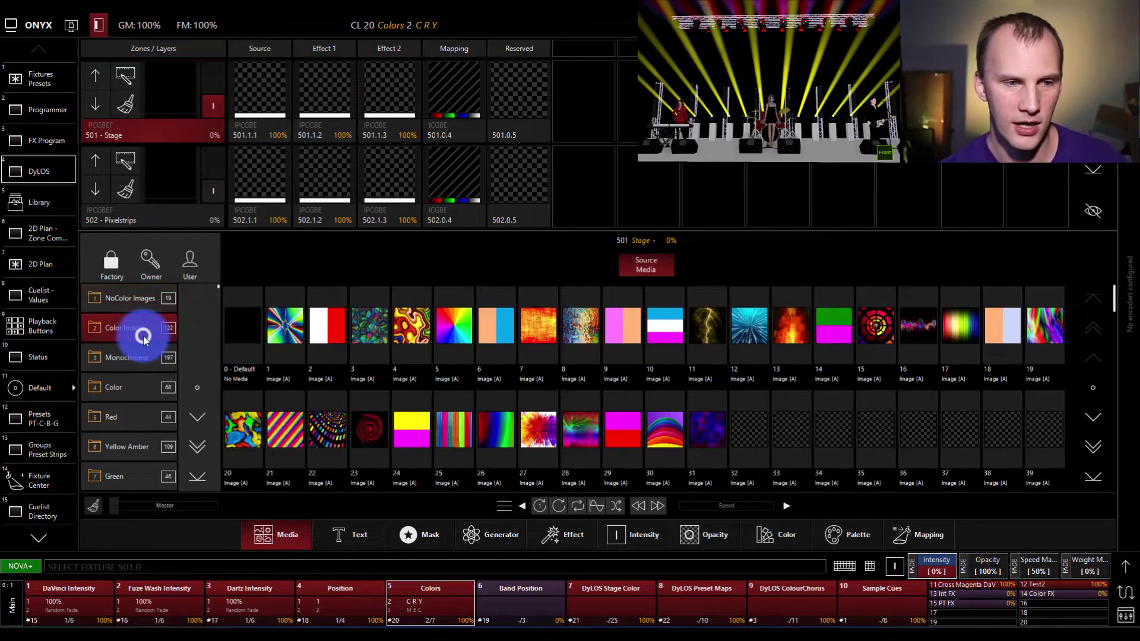
left_click(89, 379)
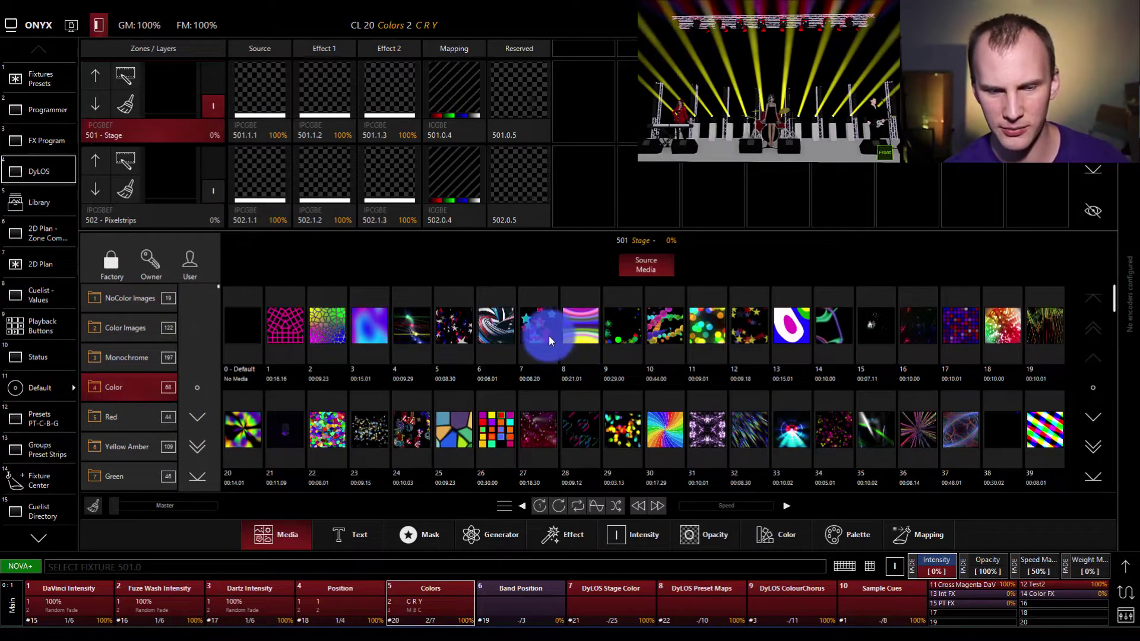
left_click(651, 425)
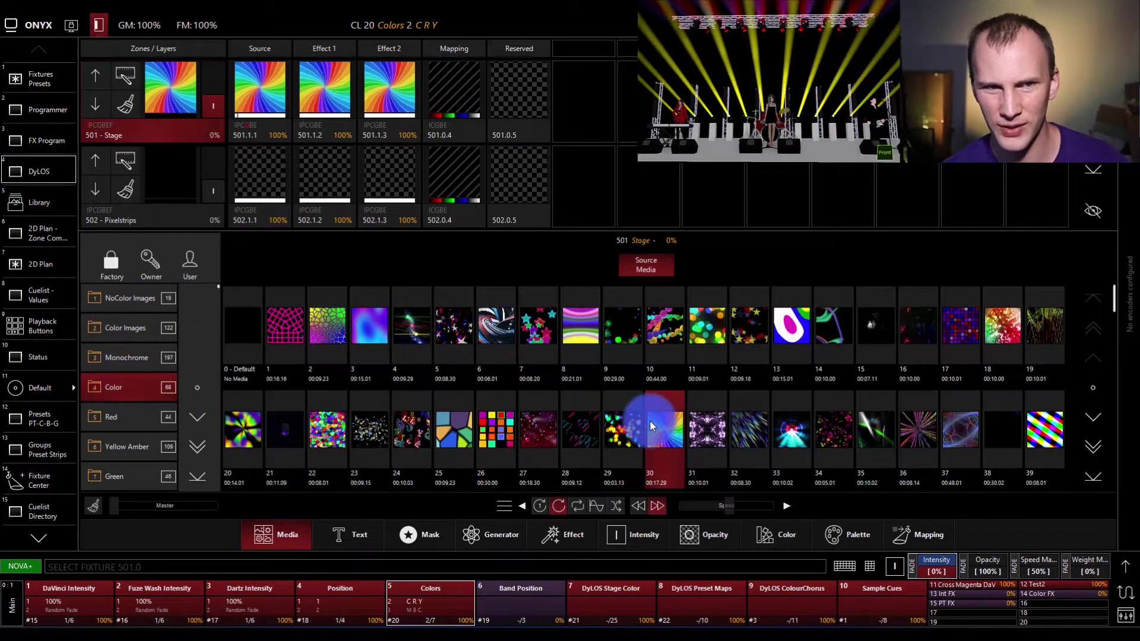
scroll(171, 89, "down", 1)
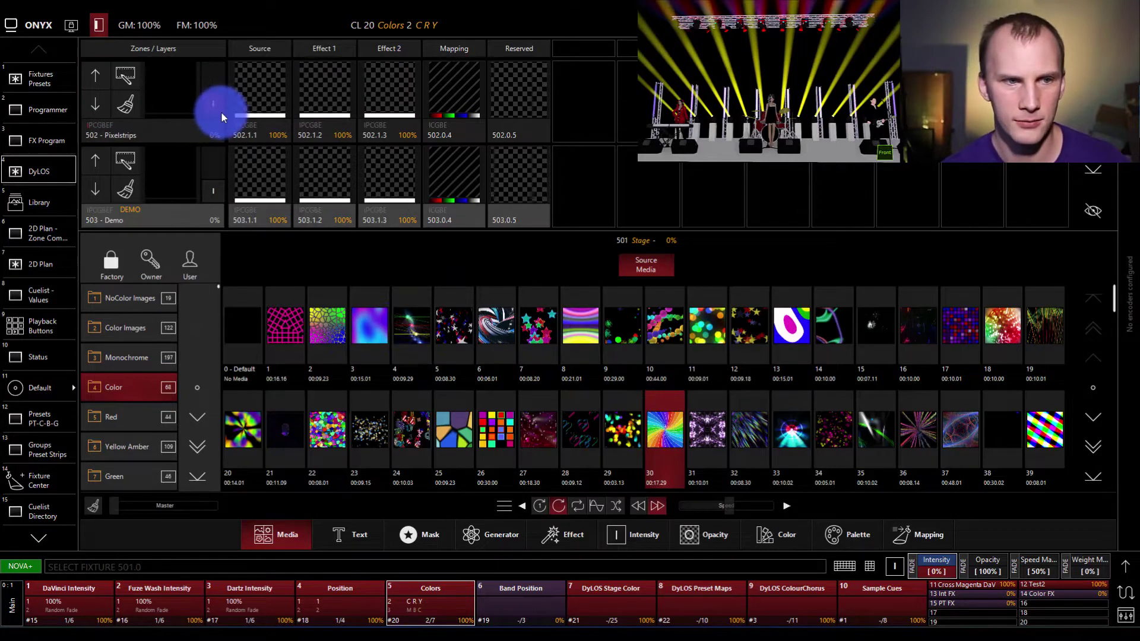
scroll(256, 164, "up", 1)
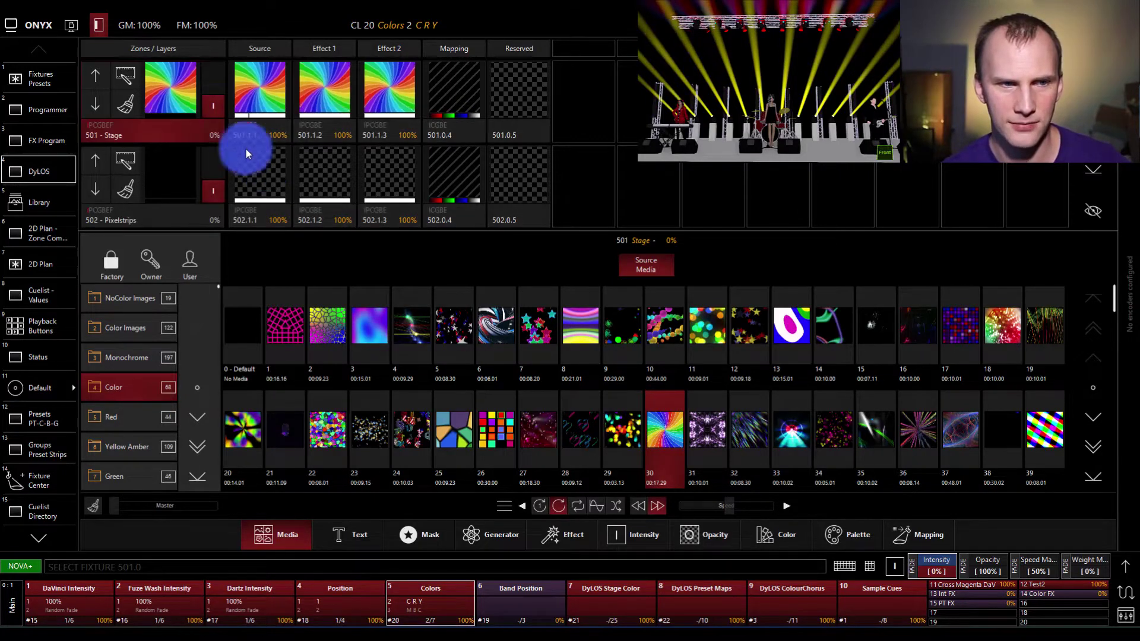
left_click_drag(208, 113, 194, 70)
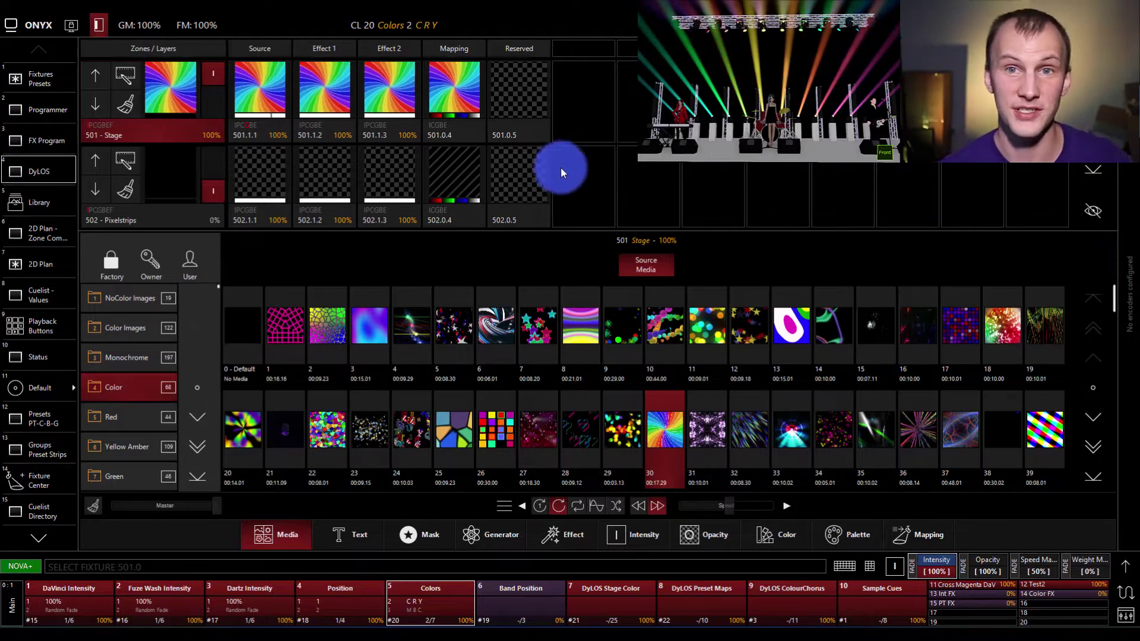
Try media 11 on the Stage zone, and replace it with media 6 from the same Color folder.
left_click(704, 334)
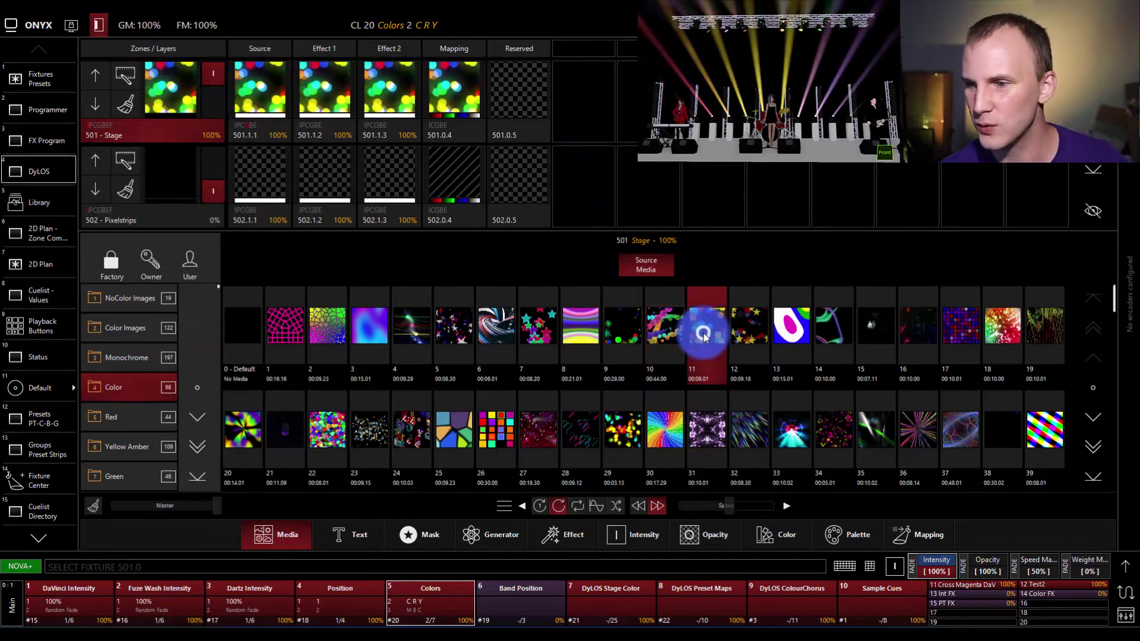
left_click(501, 317)
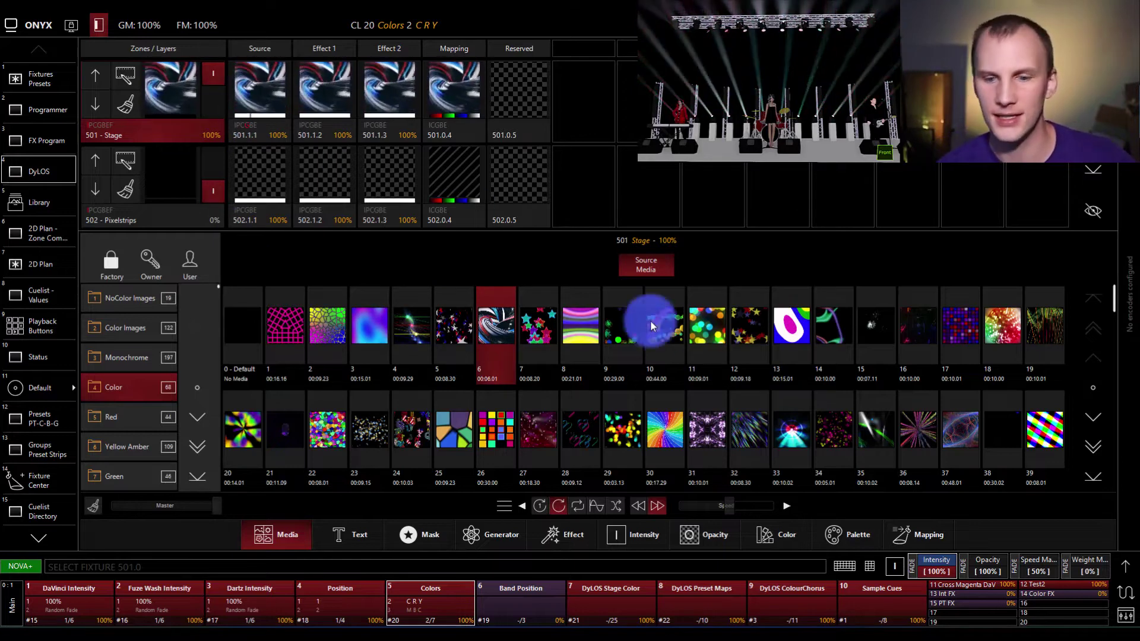
Record the Stage zone look to empty playback 20 as a cuelist named "Dylos Test 1".
left_click(869, 566)
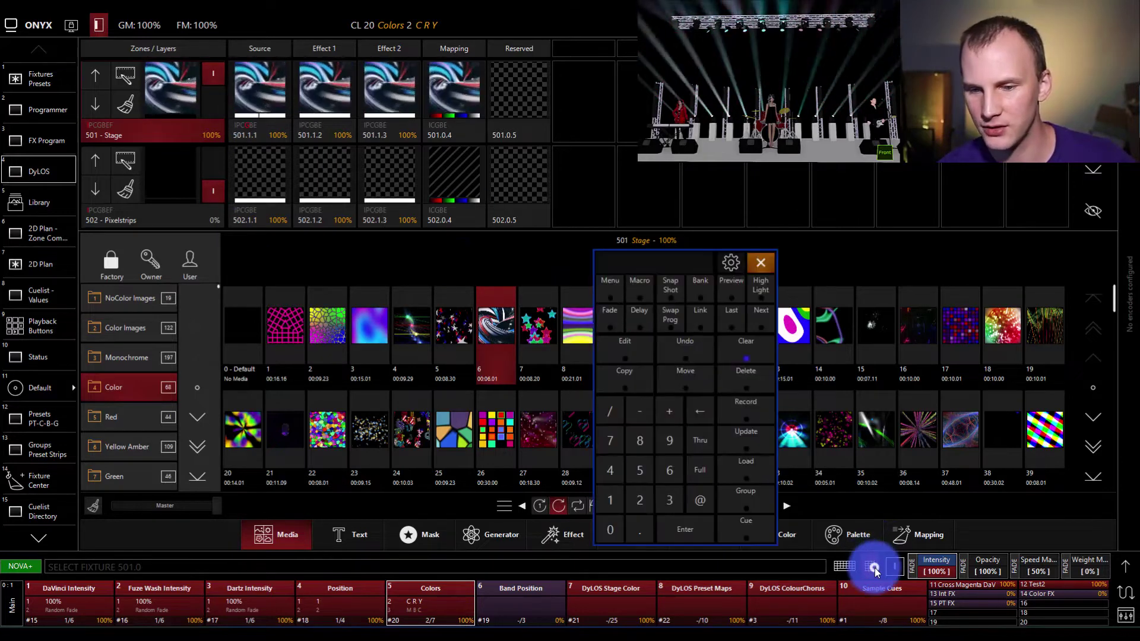
left_click(731, 377)
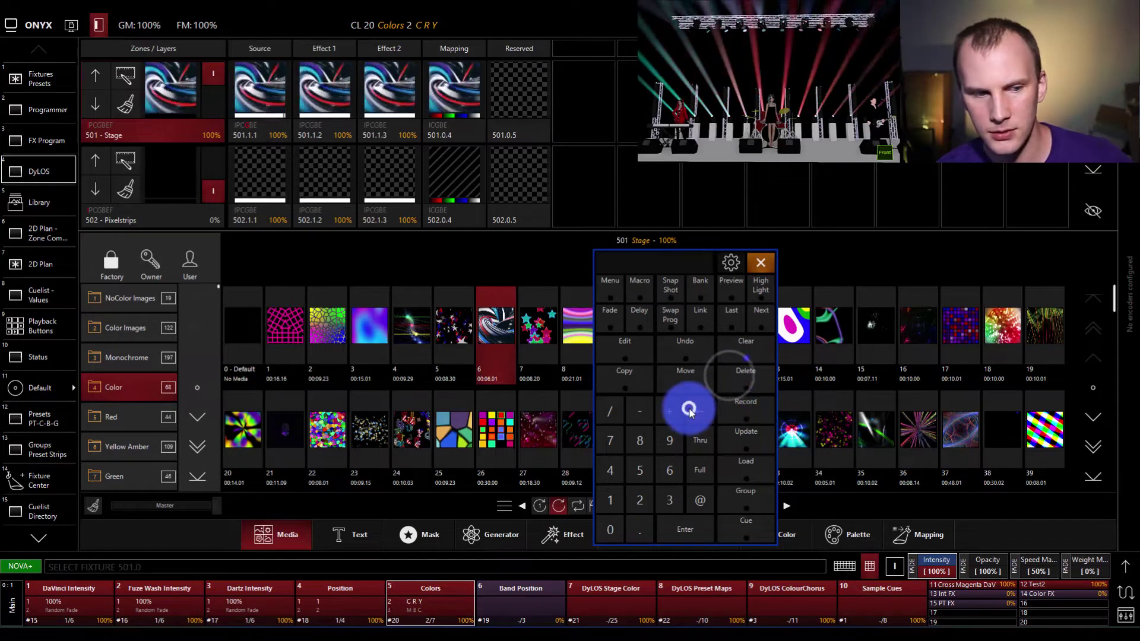
left_click(742, 409)
left_click(957, 611)
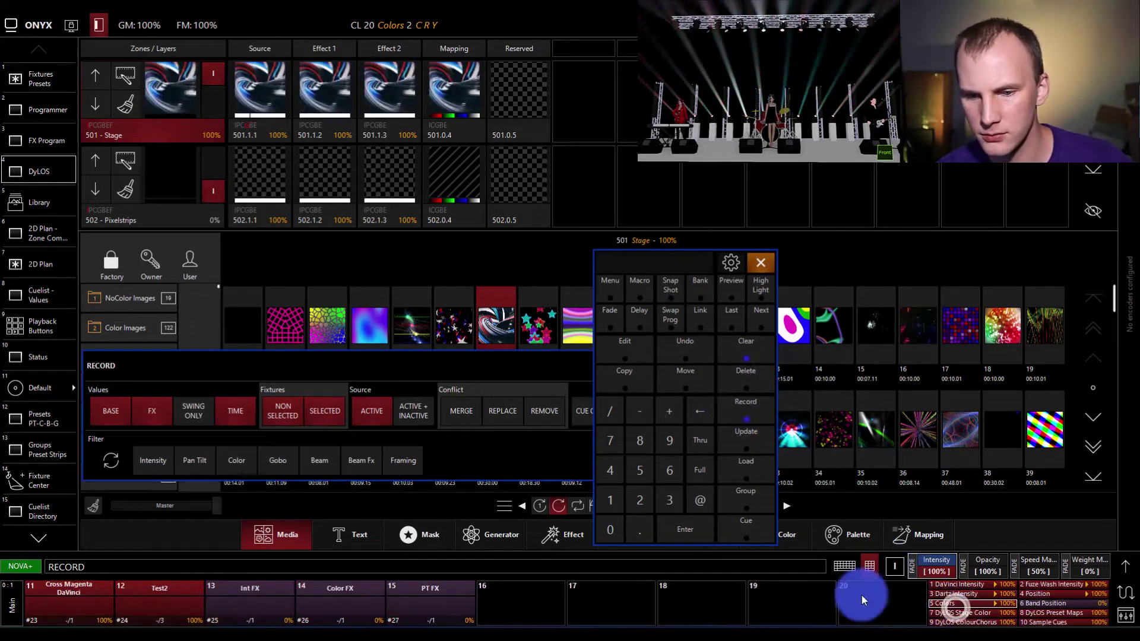
left_click(917, 607)
type("Dylos Test 1")
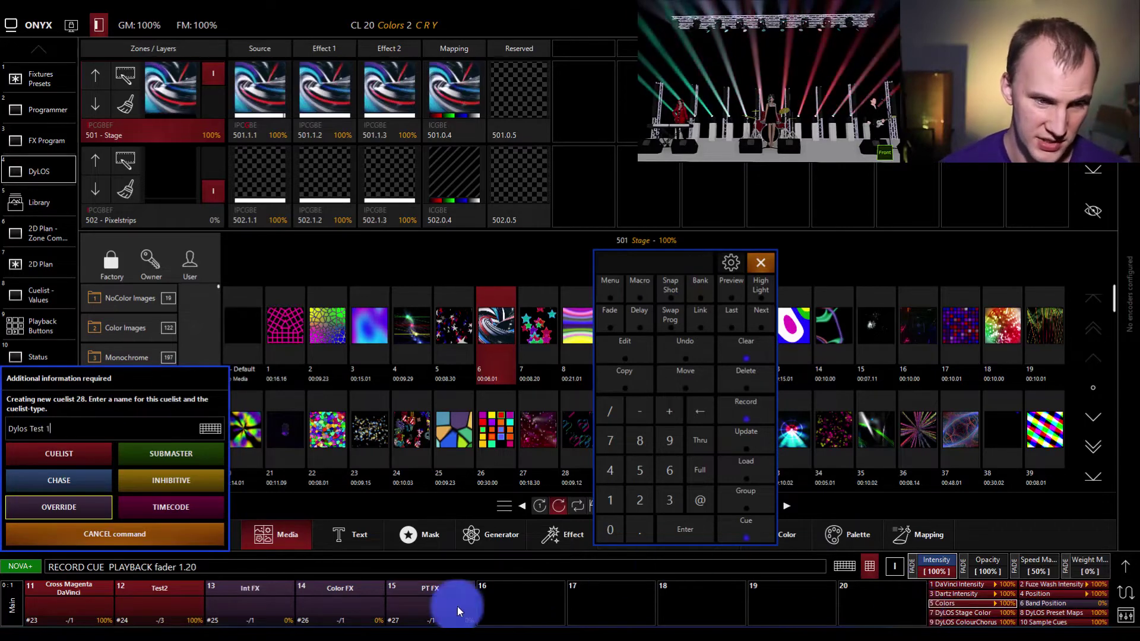
left_click(83, 448)
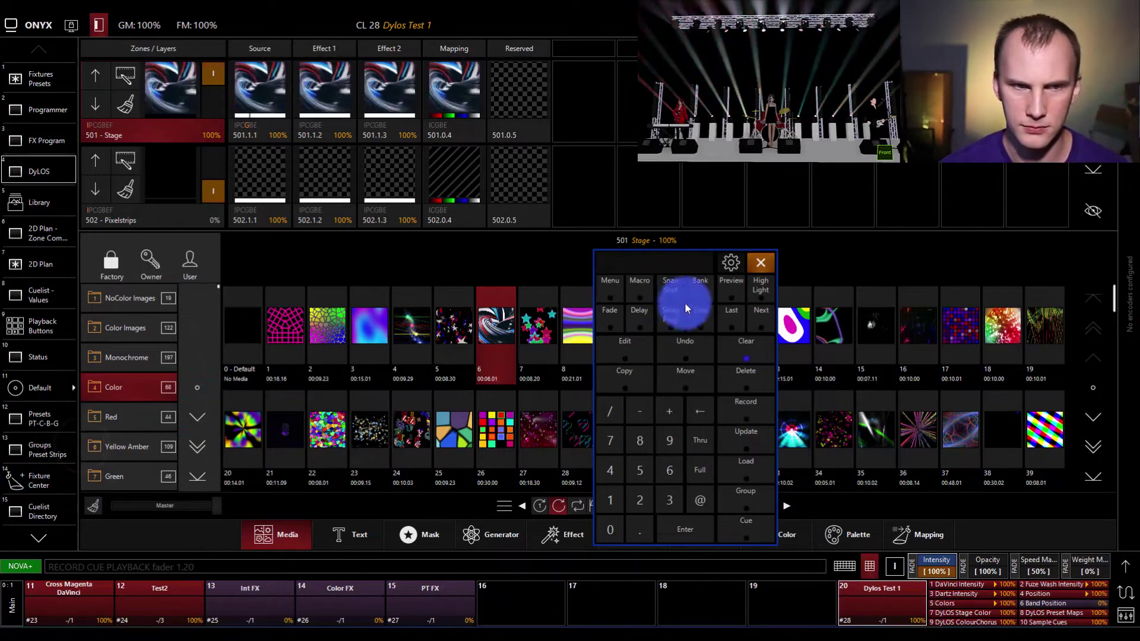
Clear the programmer, run the Dylos Test 1 cuelist, and hide the command keypad.
left_click(737, 355)
left_click(862, 600)
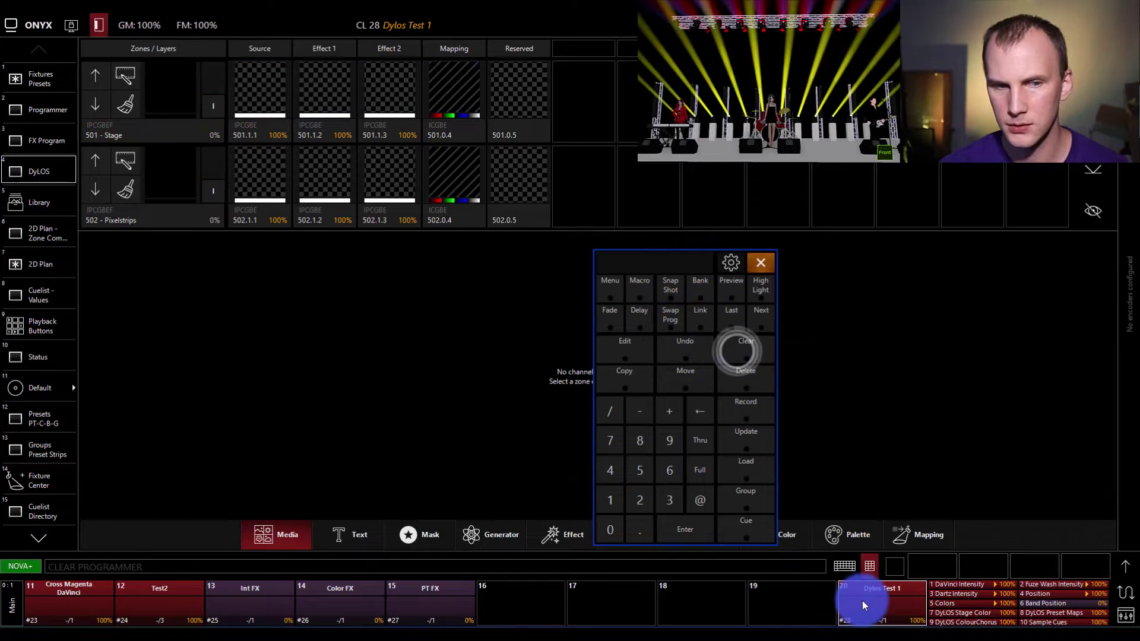
left_click(868, 375)
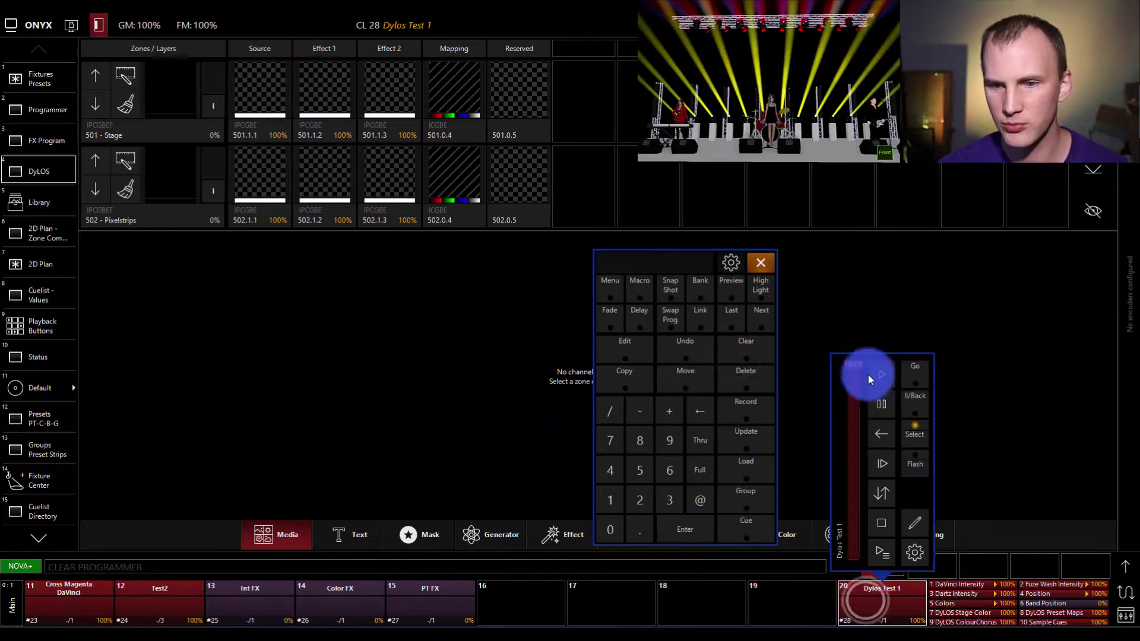
left_click(858, 323)
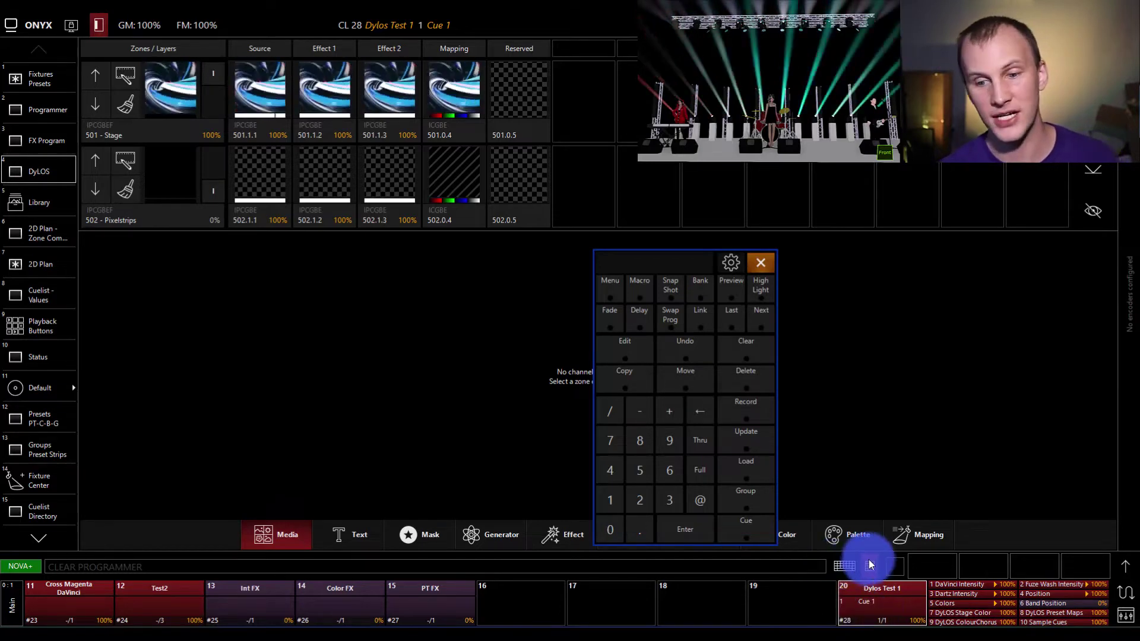
left_click(845, 565)
Select the Stage zone, set its intensity to 100%, and assign generator 5 (Matrix) from 2D Shapes as its source.
left_click(207, 141)
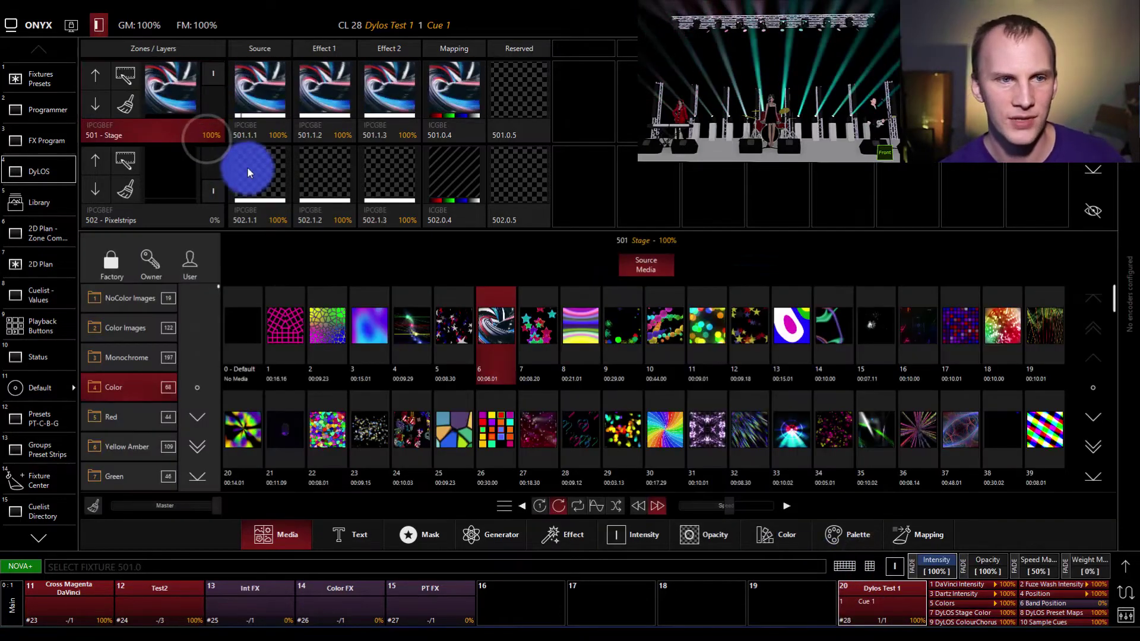
left_click_drag(215, 72, 201, 104)
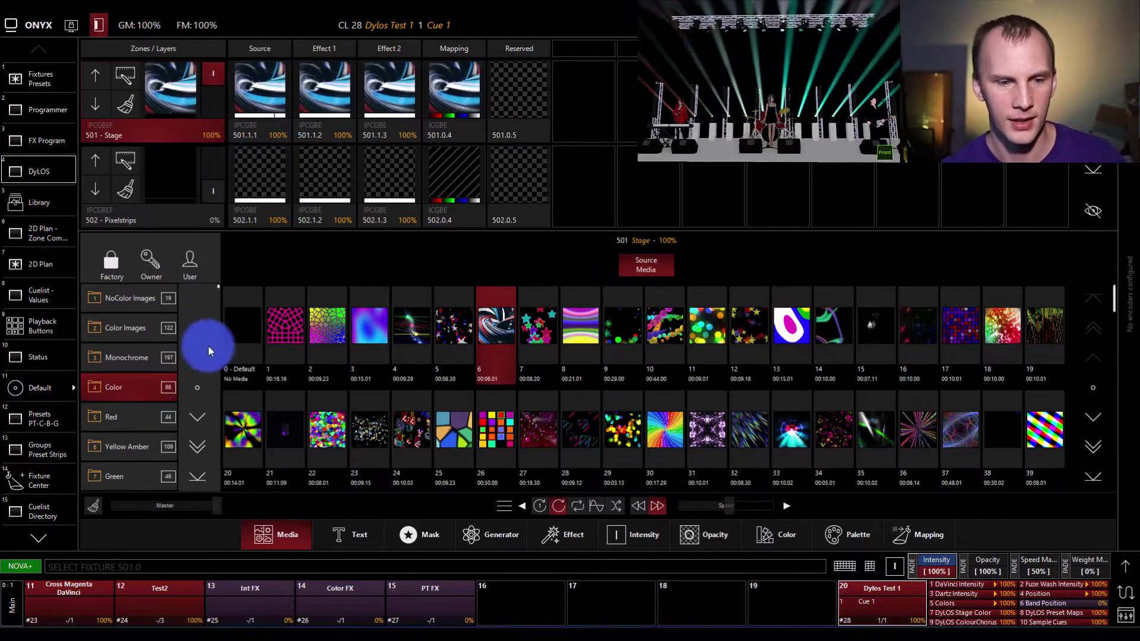
left_click(466, 536)
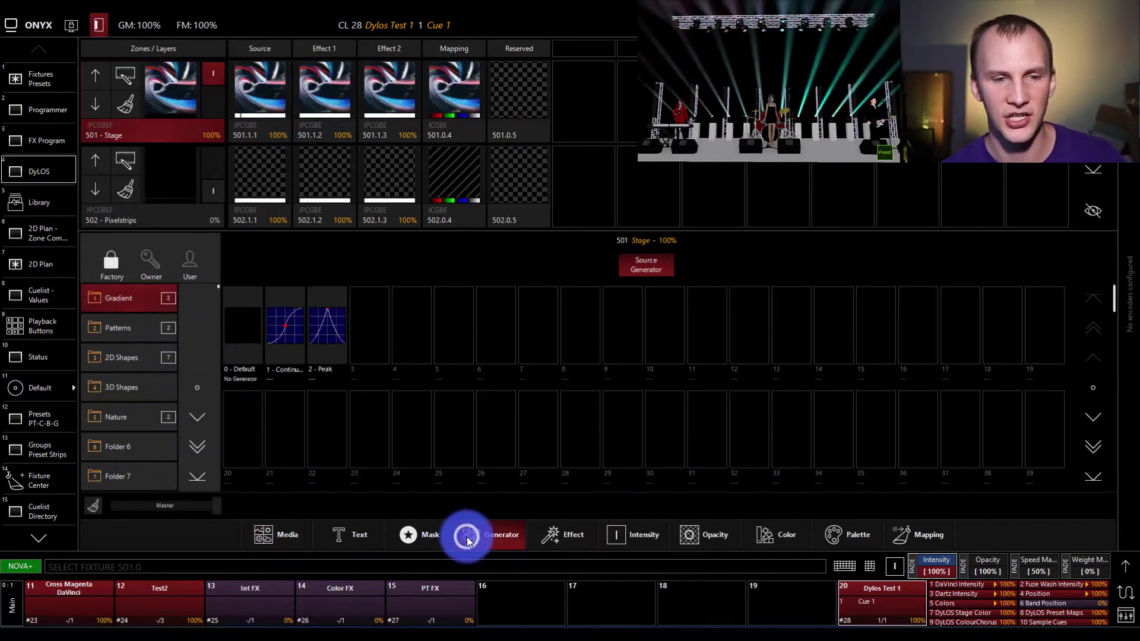
left_click(140, 351)
left_click(133, 336)
left_click(136, 356)
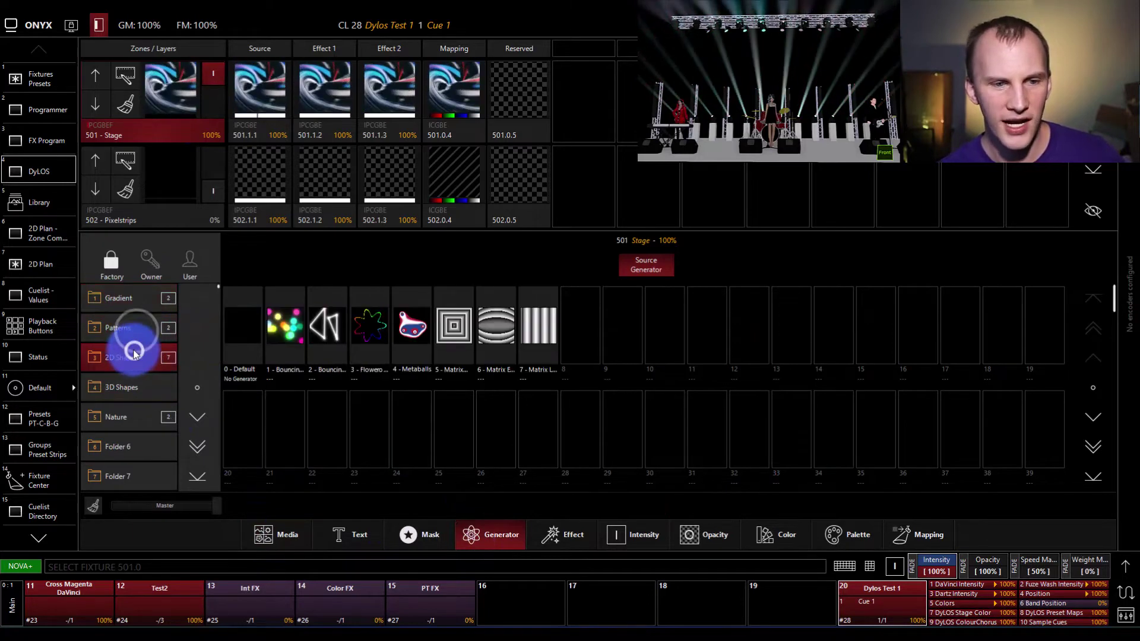
left_click(490, 340)
left_click(454, 333)
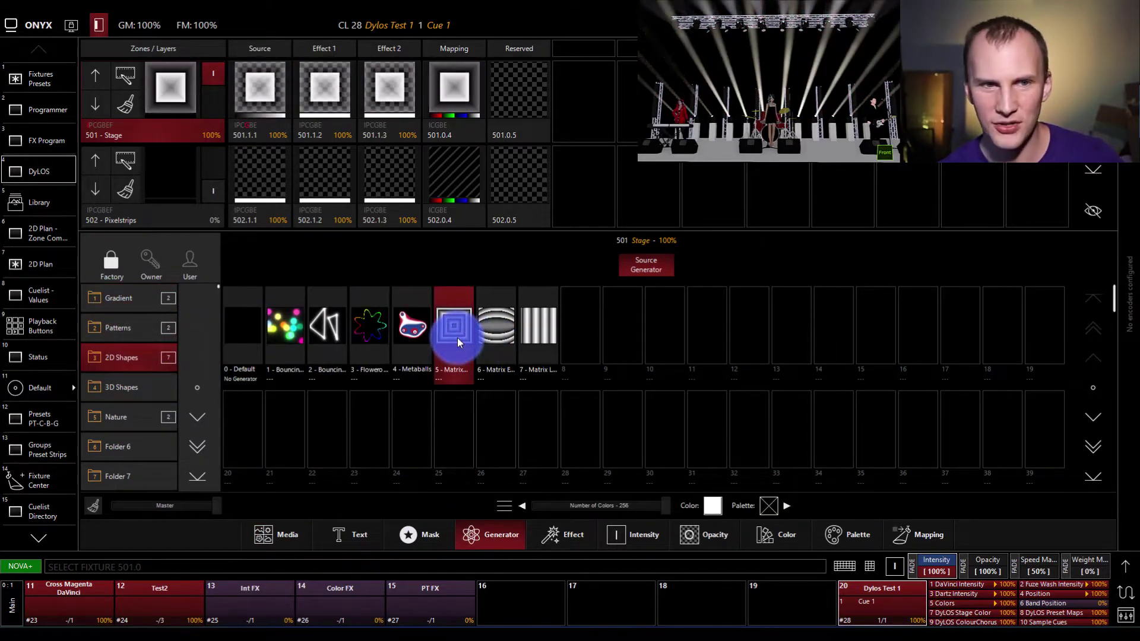
left_click(323, 117)
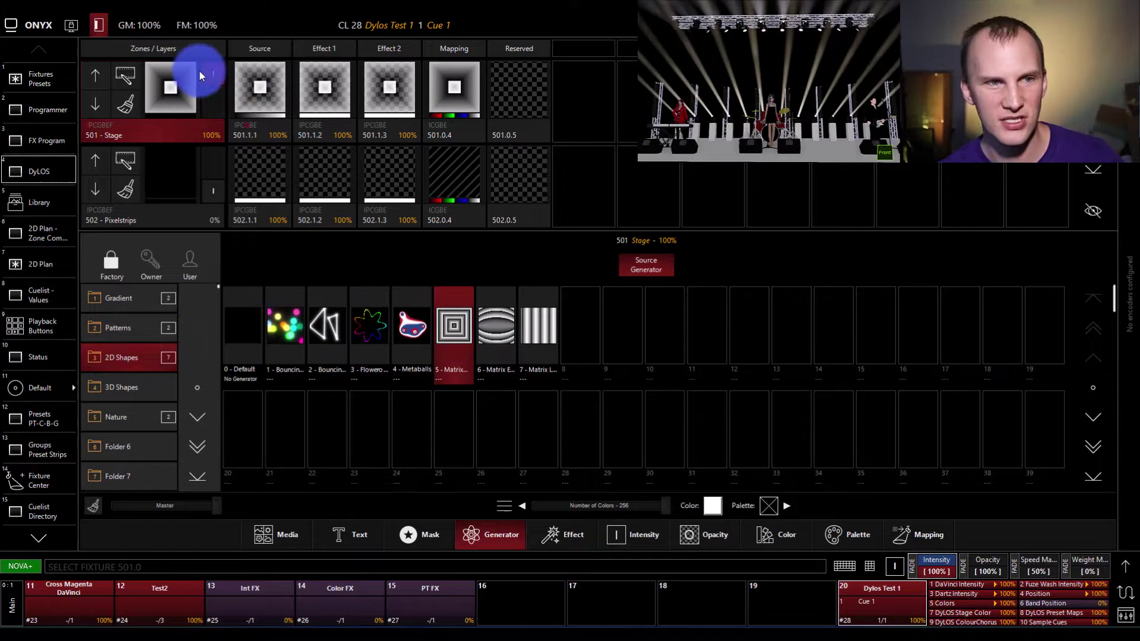
left_click(127, 125)
mouse_move(268, 98)
left_mouse_down()
mouse_move(251, 67)
mouse_move(283, 102)
mouse_move(268, 80)
left_mouse_up()
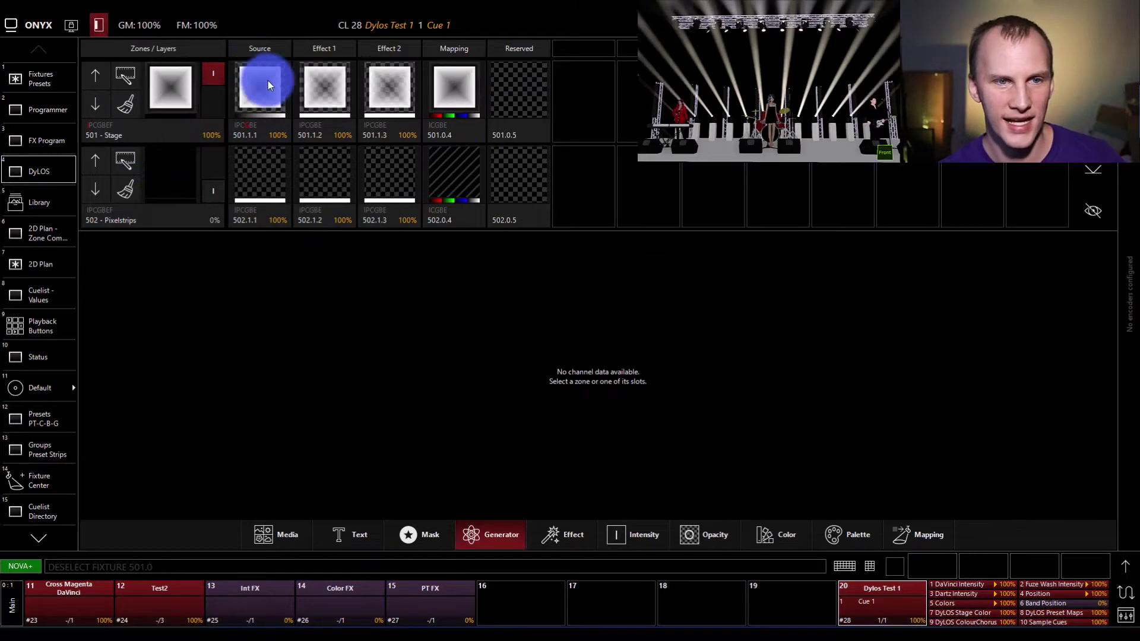
left_click(169, 116)
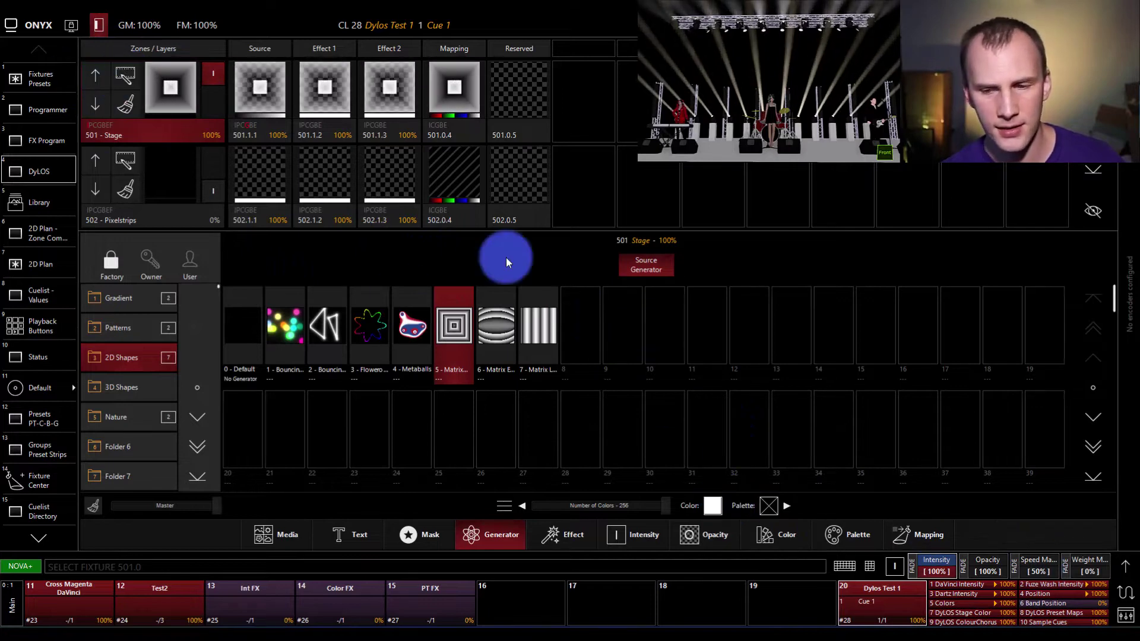
Set the overall zone opacity of the Stage zone to 0%.
left_click(692, 542)
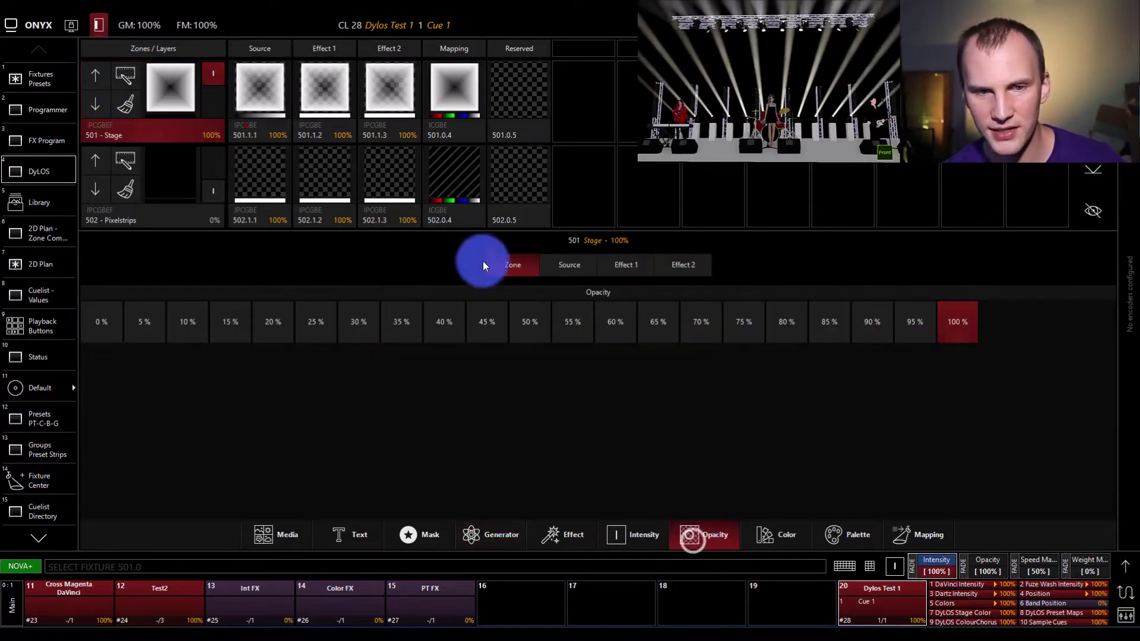
left_click(95, 323)
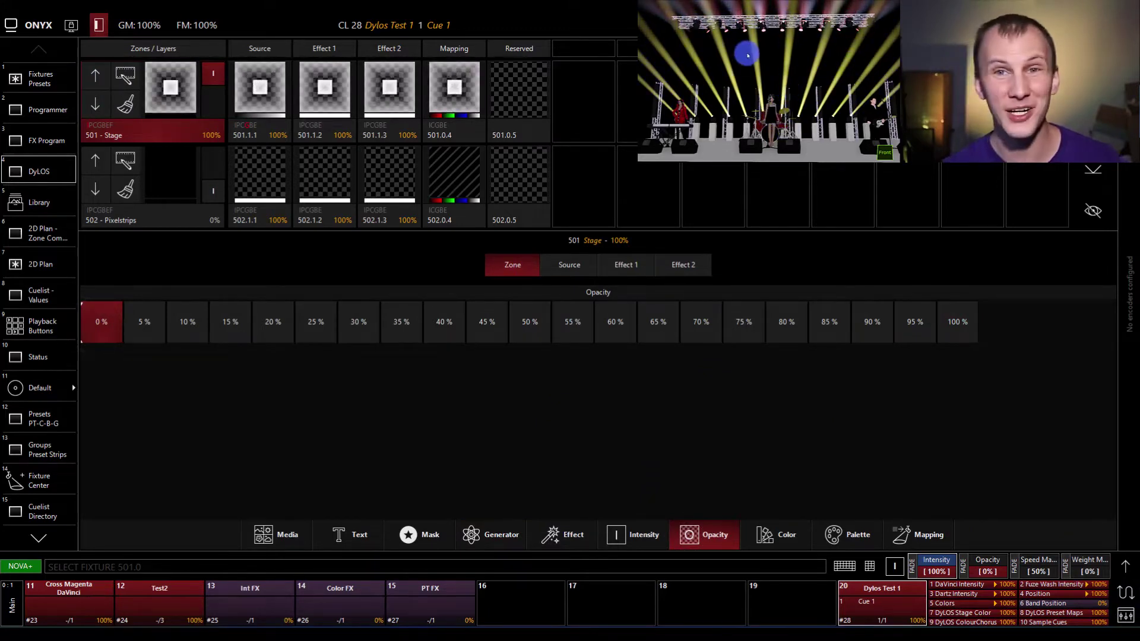
scroll(758, 55, "down", 2)
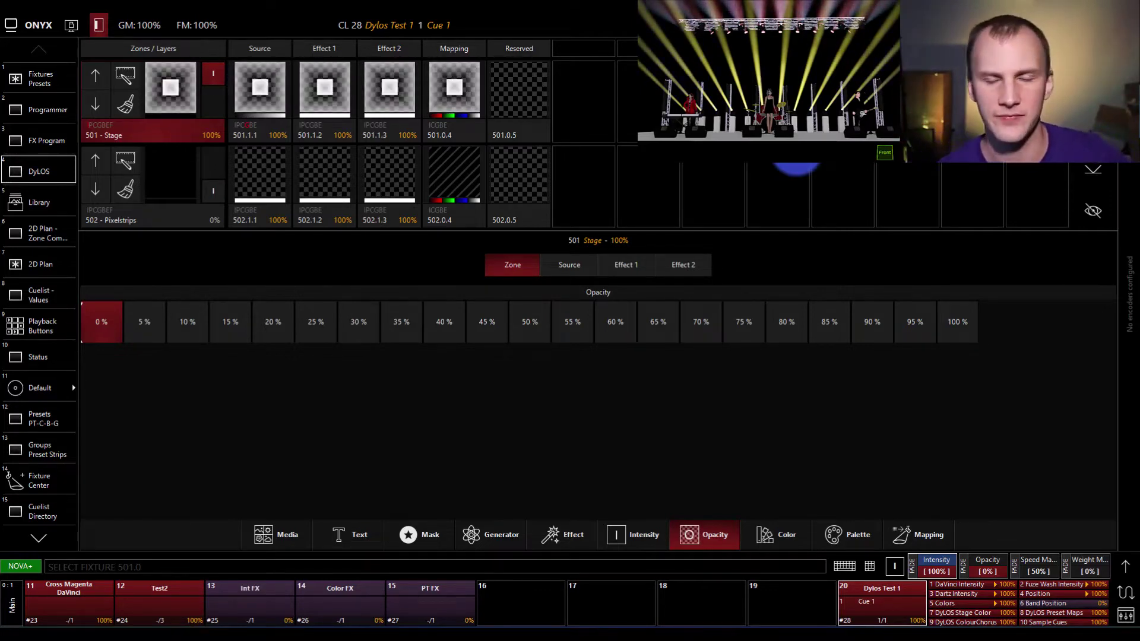
Try images 2 and 6 from the factory NoColor Images folder as the Stage zone's source media.
left_click(449, 536)
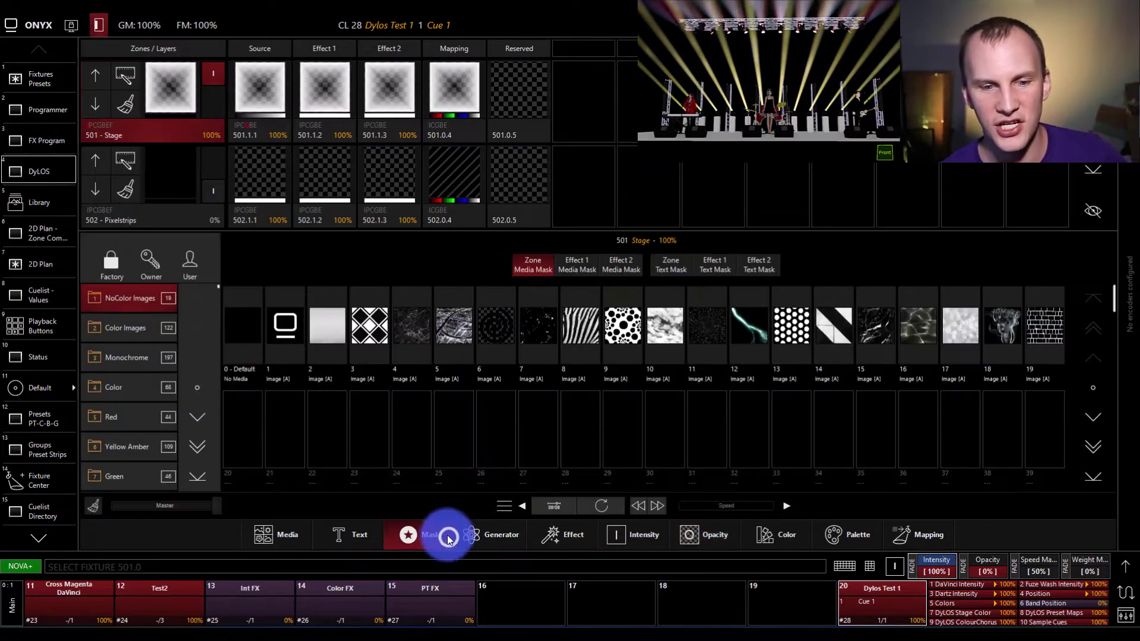
left_click(480, 533)
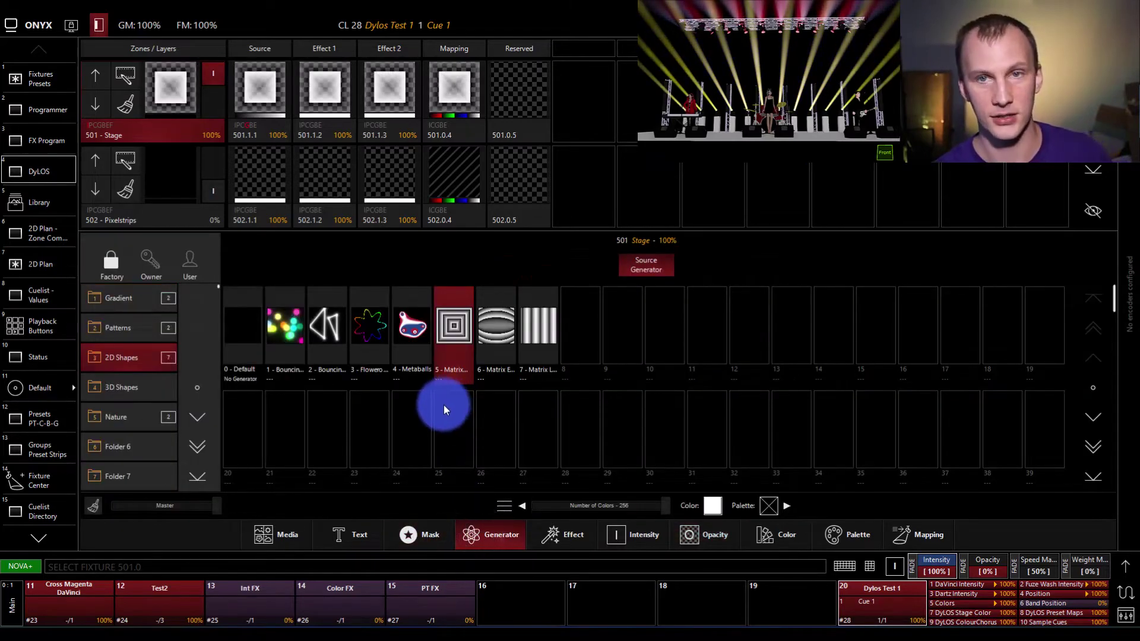
left_click(305, 535)
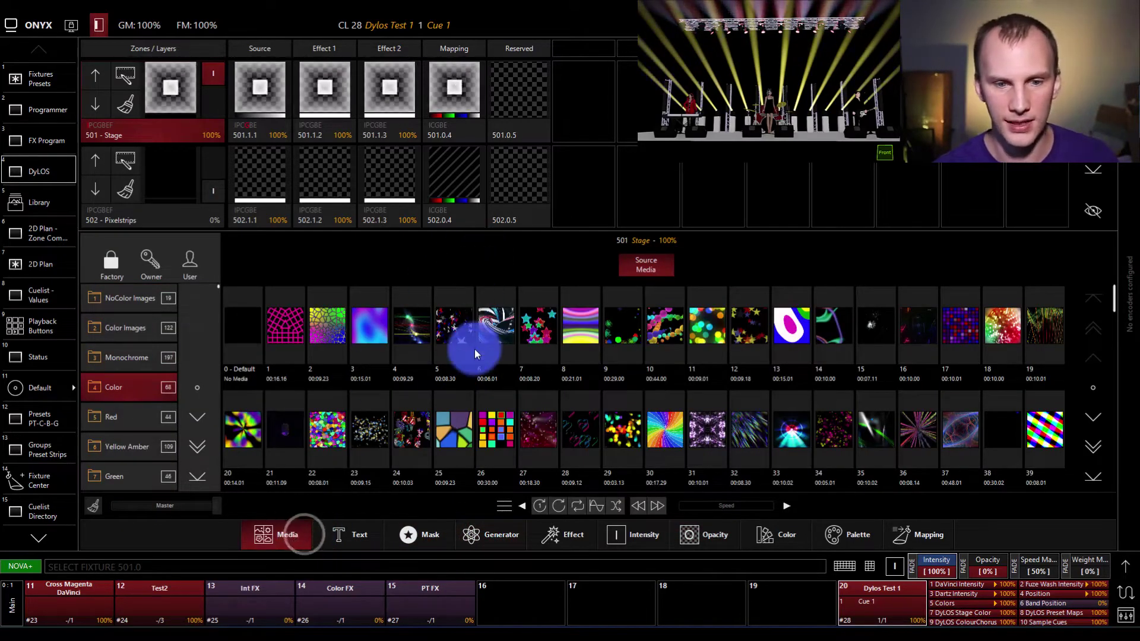
left_click(139, 312)
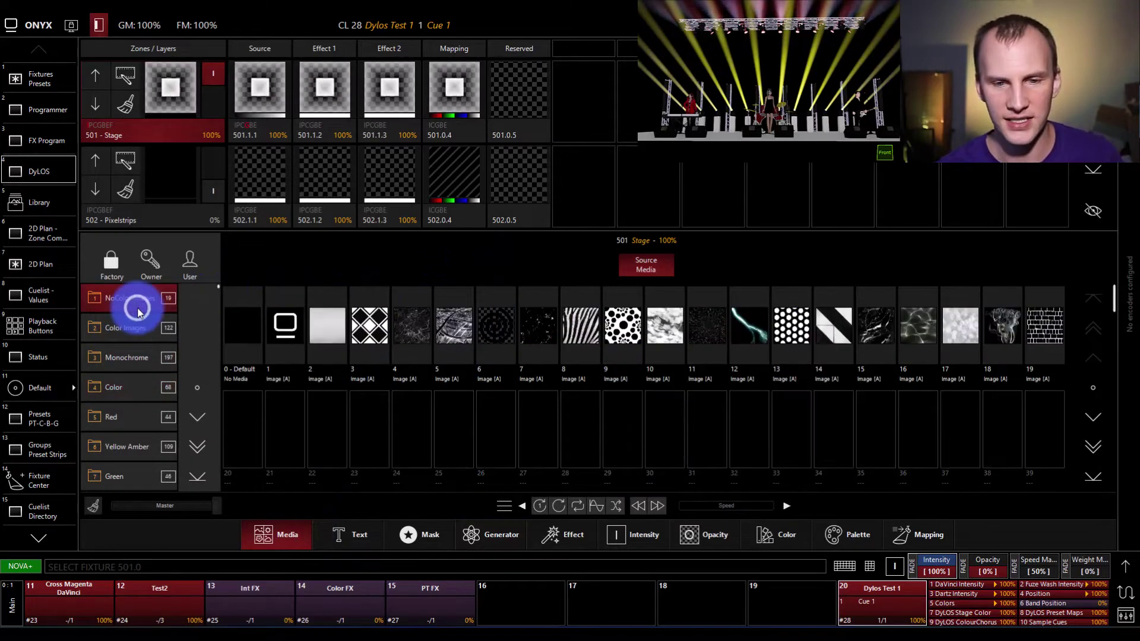
left_click(326, 384)
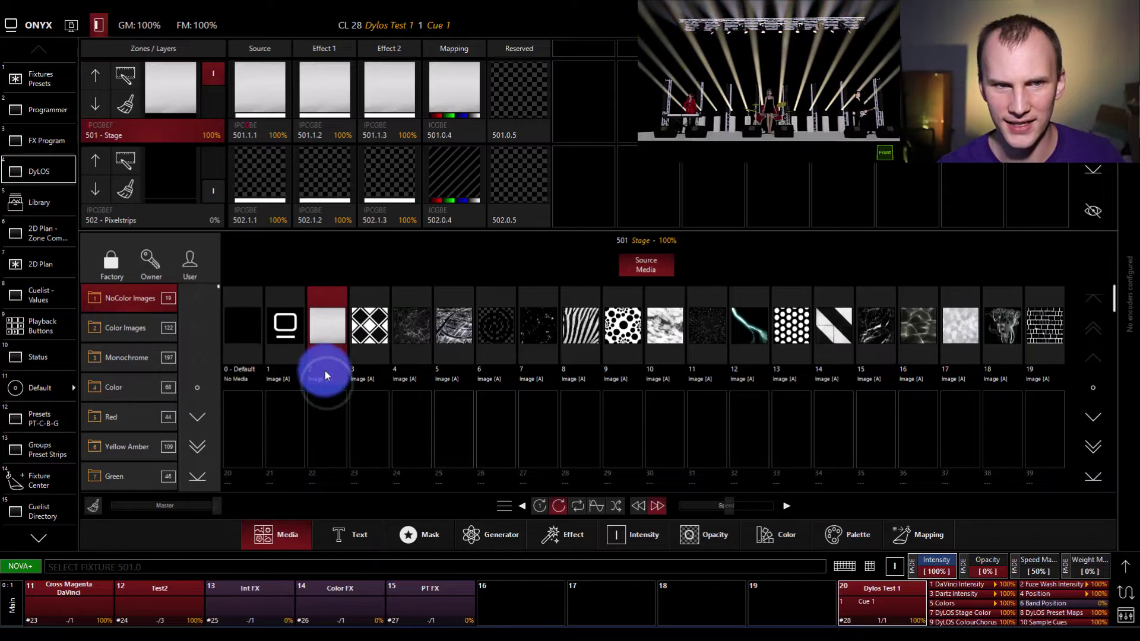
left_click(396, 346)
left_click(474, 333)
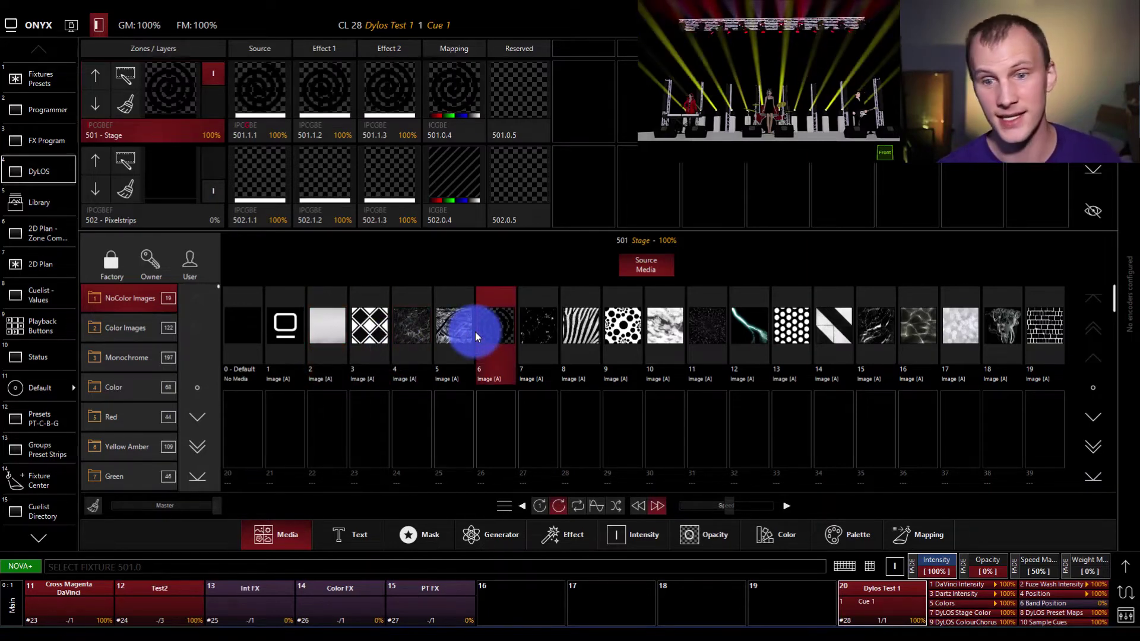
Try Monochrome media 22 as the Stage zone's source, and browse the factory Color and Red folders and the owner folders.
left_click(119, 335)
left_click(127, 363)
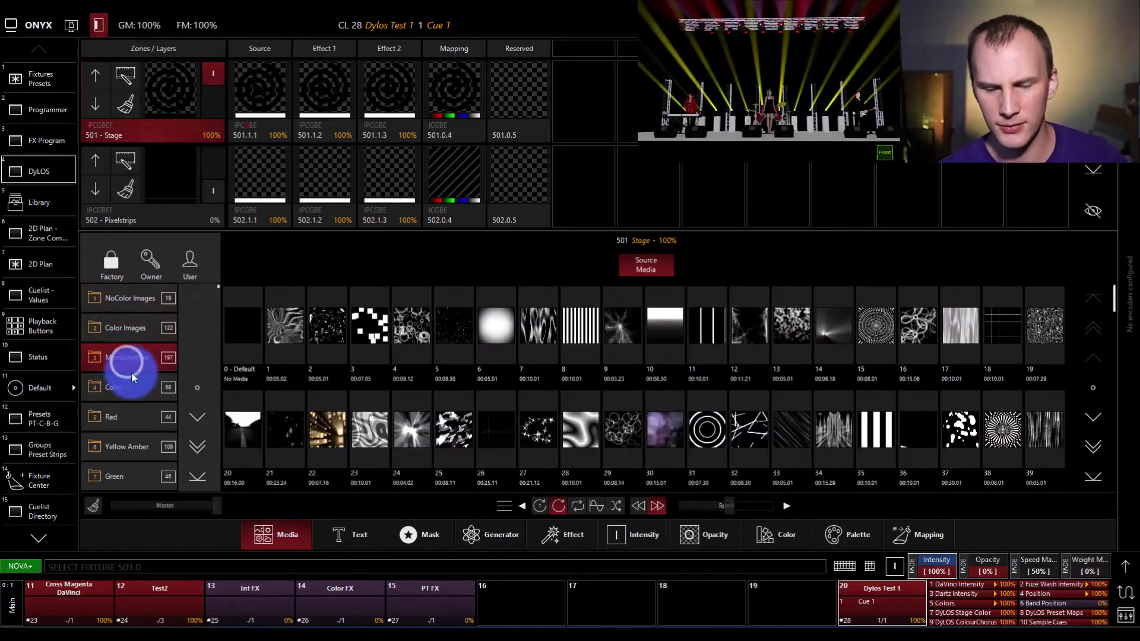
scroll(470, 457, "down", 8)
scroll(470, 454, "up", 8)
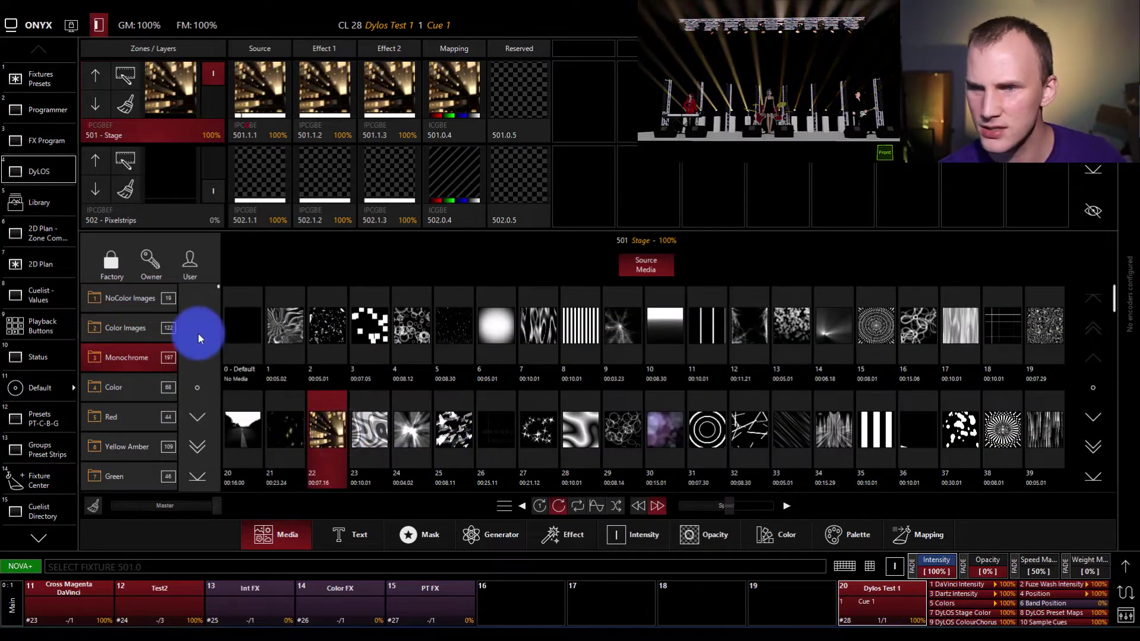
left_click(137, 387)
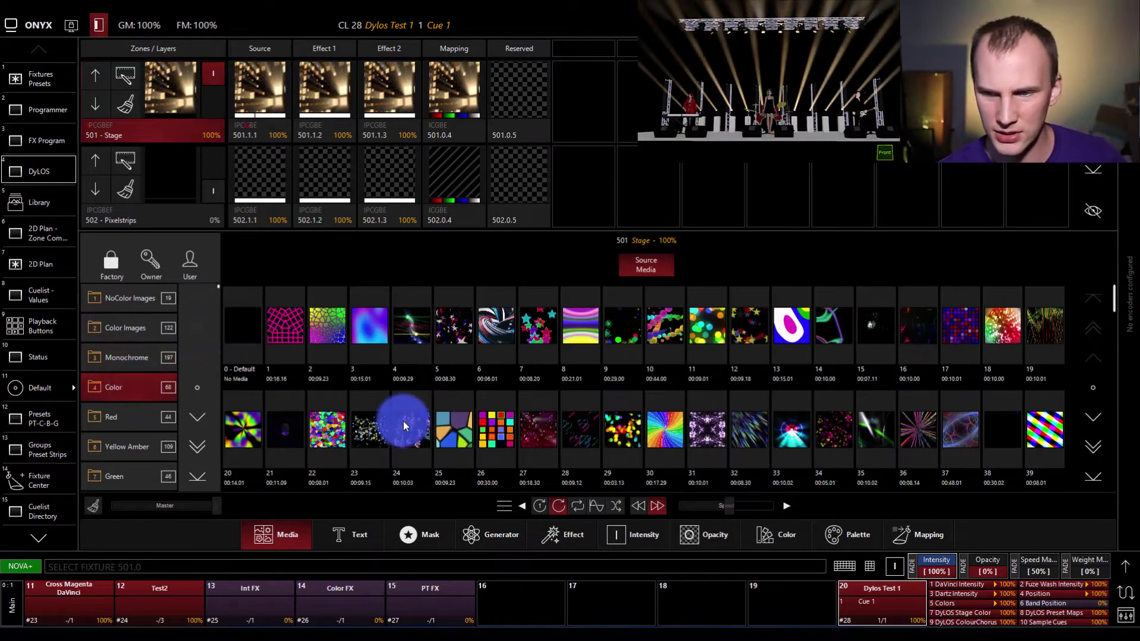
left_click(142, 409)
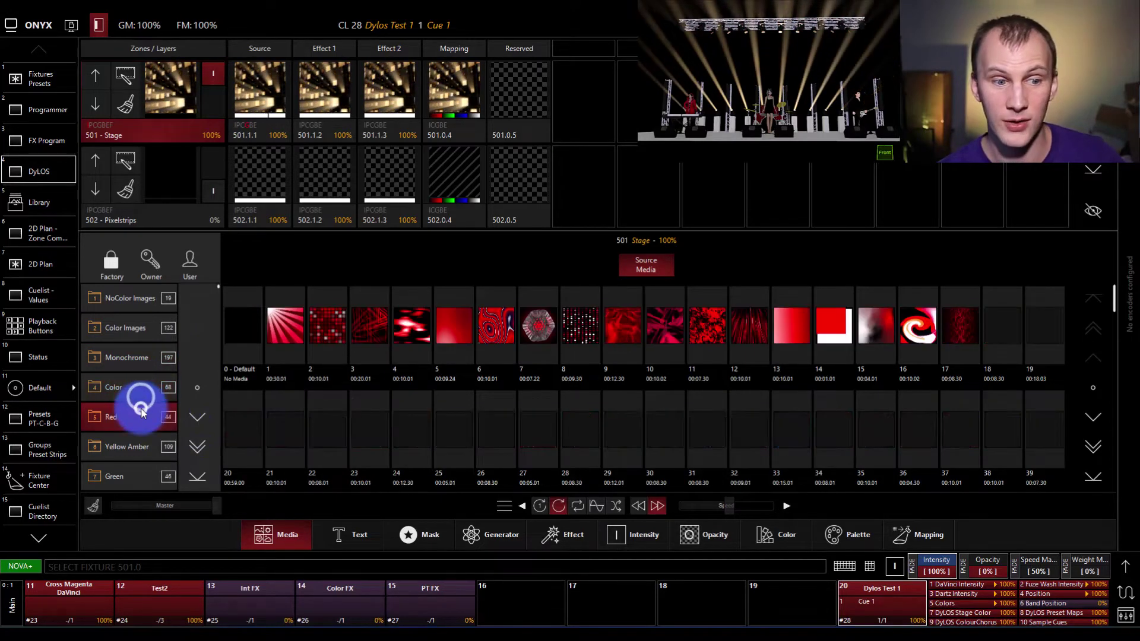
left_click(151, 274)
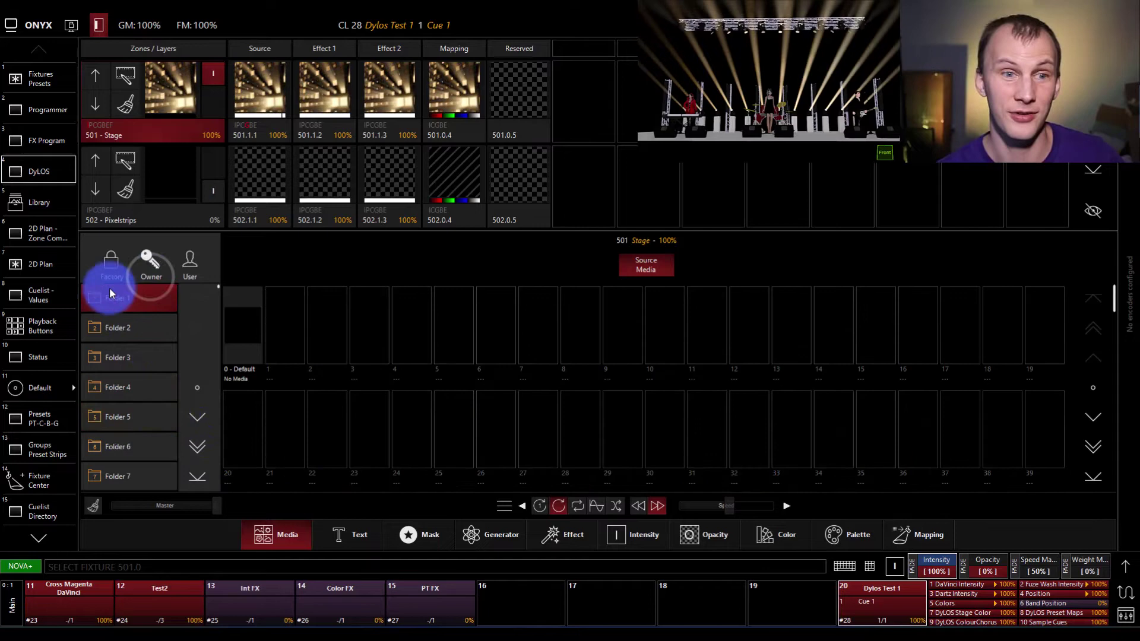
left_click(110, 289)
left_click(119, 299)
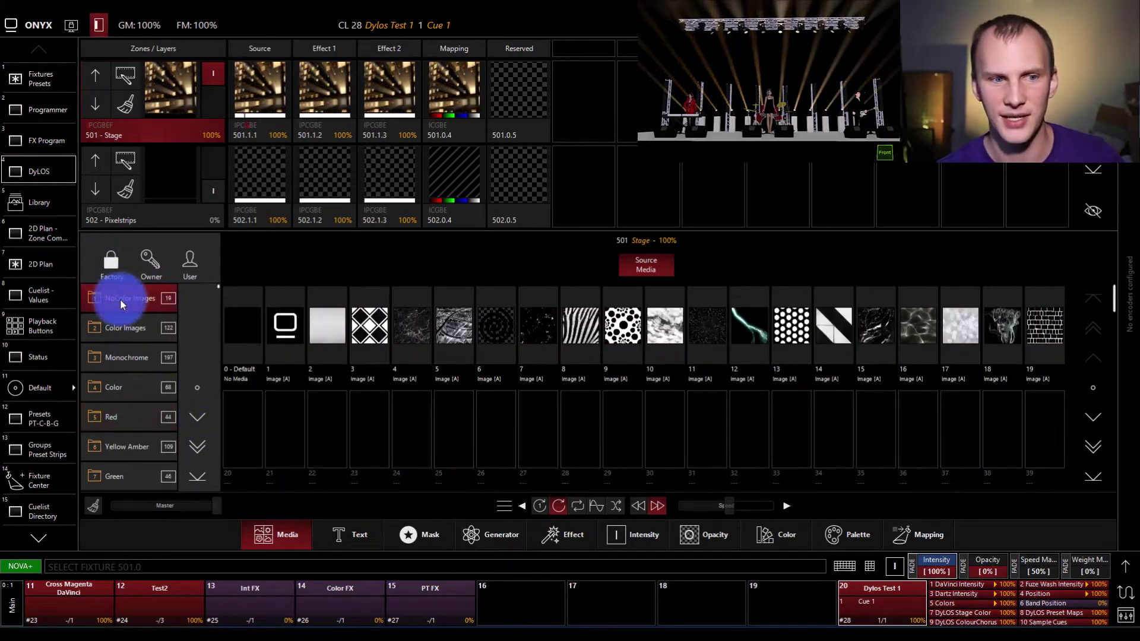
Try 2D Shapes generators 2 and 3 on the Stage zone, and assign generator 1 (bouncing balls) as its source.
left_click(499, 537)
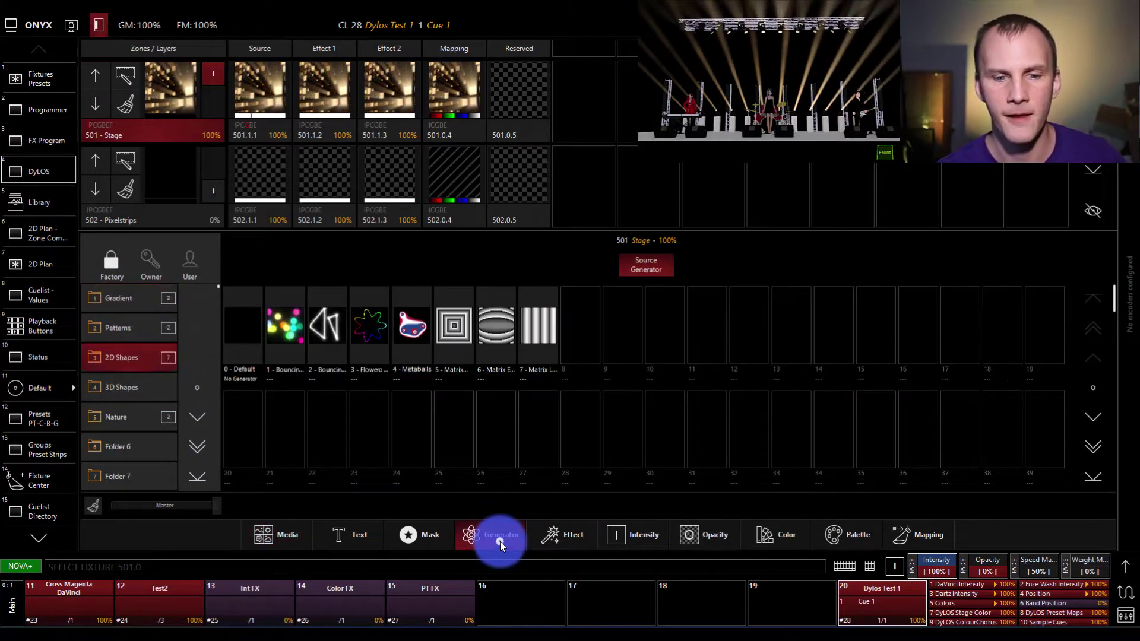
left_click(344, 328)
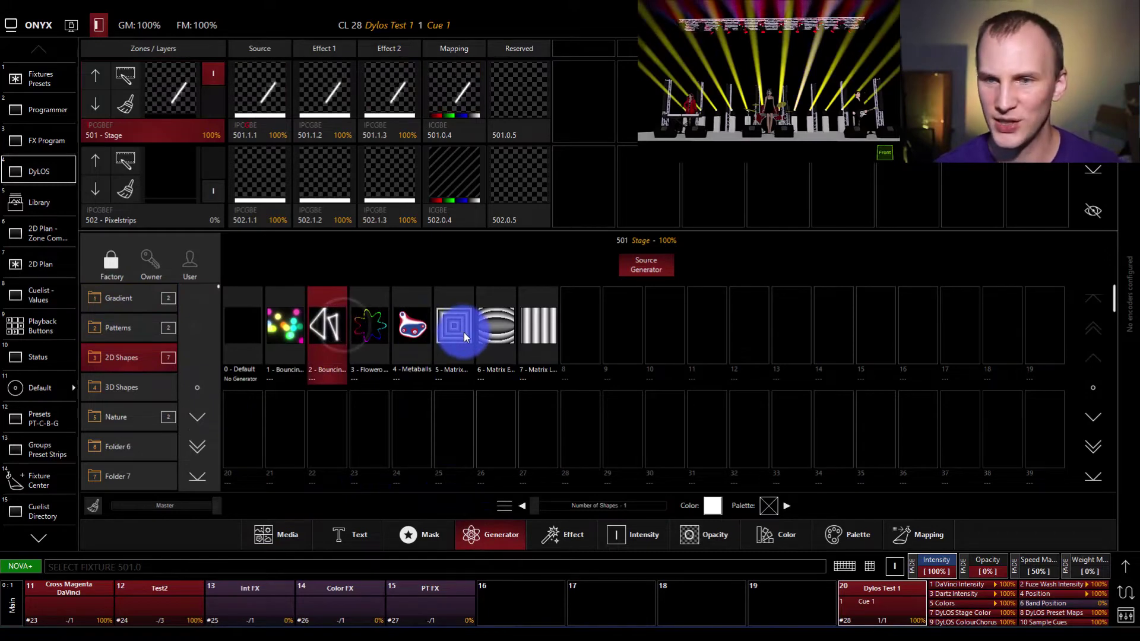
left_click(369, 325)
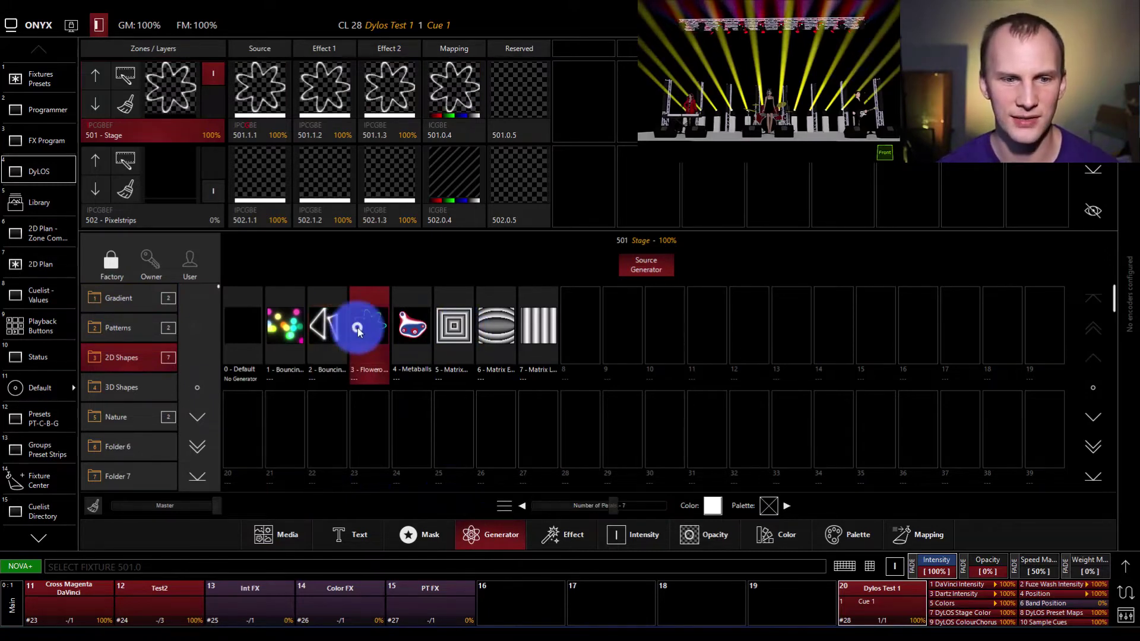
left_click(284, 320)
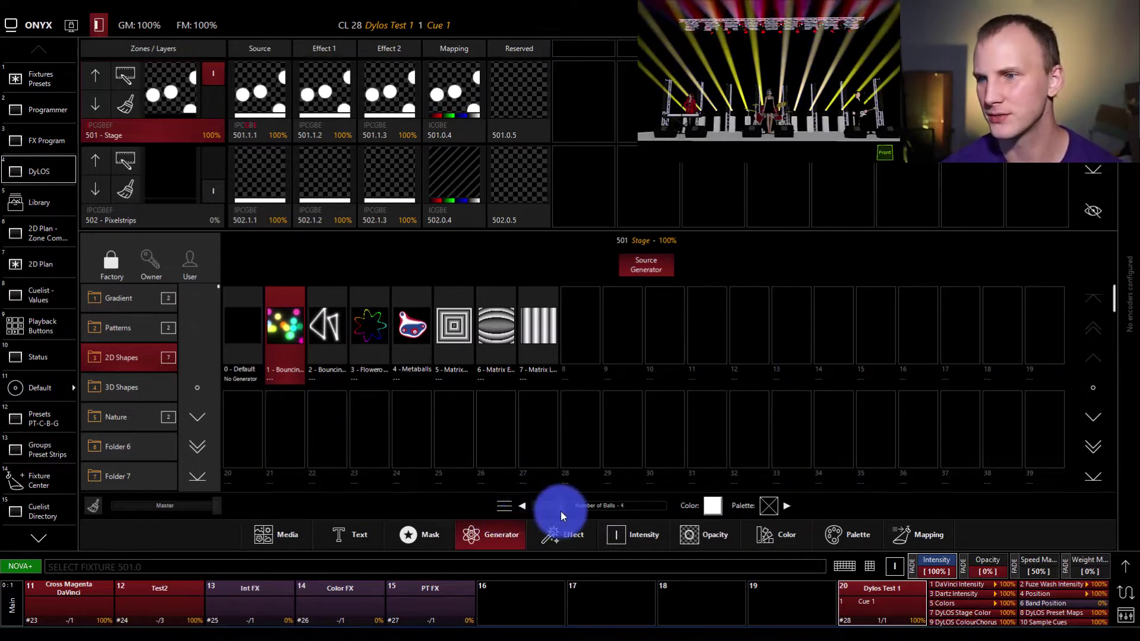
left_click(813, 92)
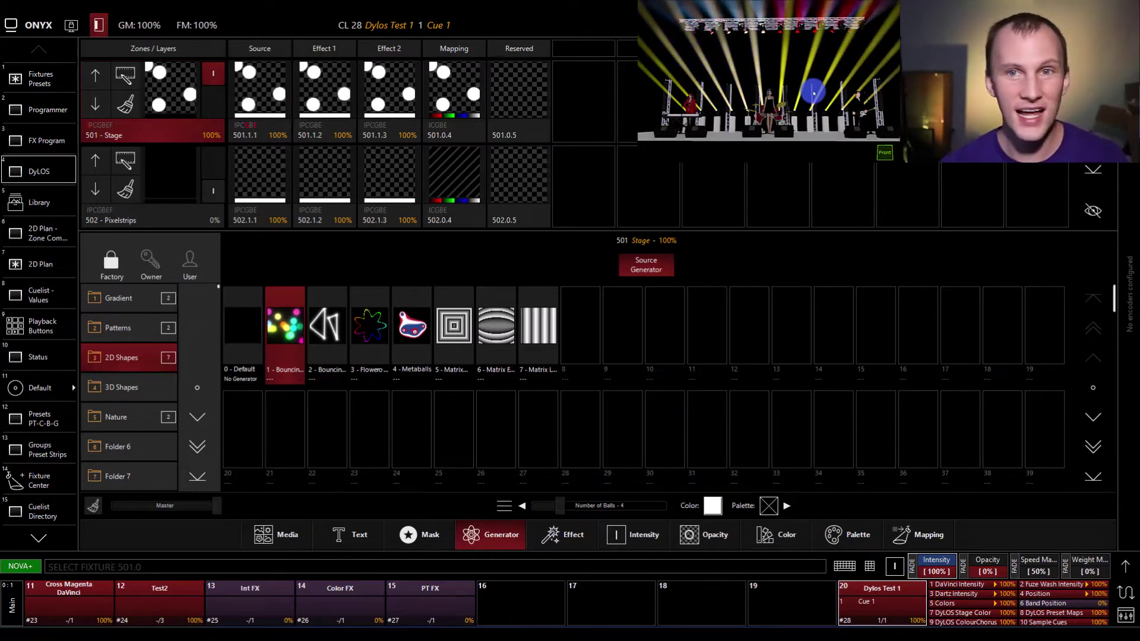
left_click_drag(224, 75, 191, 21)
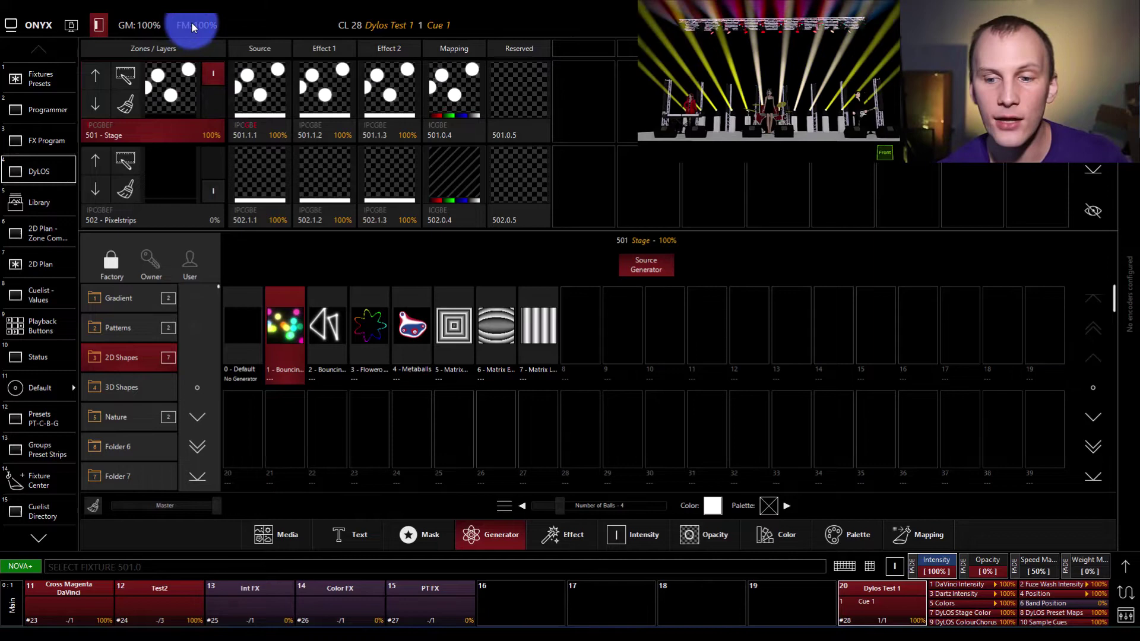
Switch the Stage zone's mapping to 3 Presets and assign the Pan Tilt preset KEYS SR to black (Preset A).
left_click(944, 526)
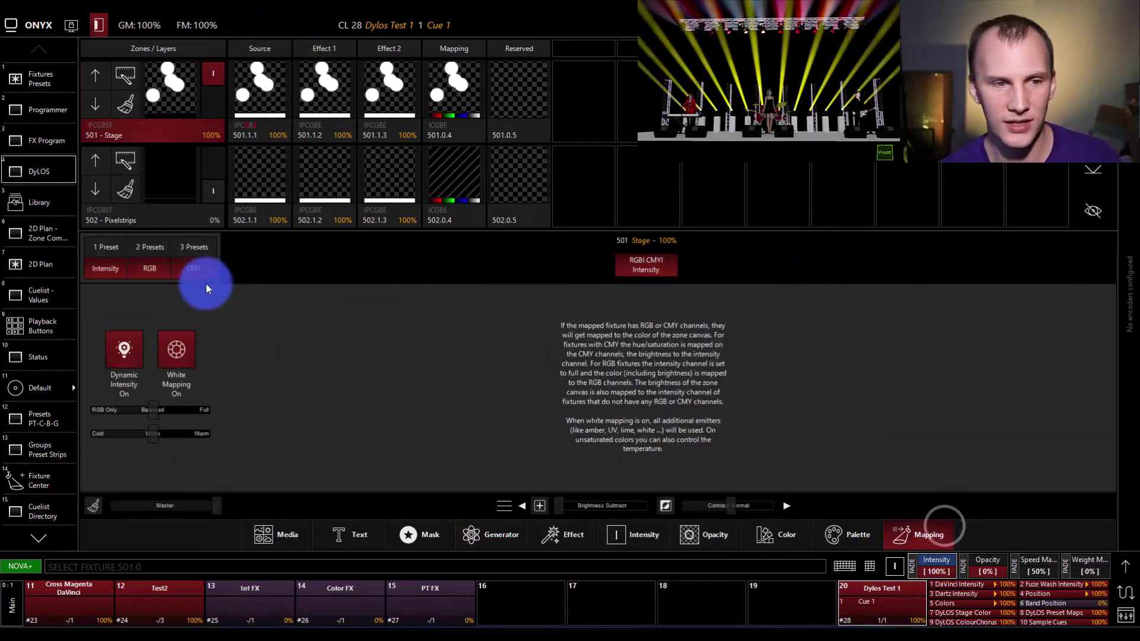
left_click(194, 252)
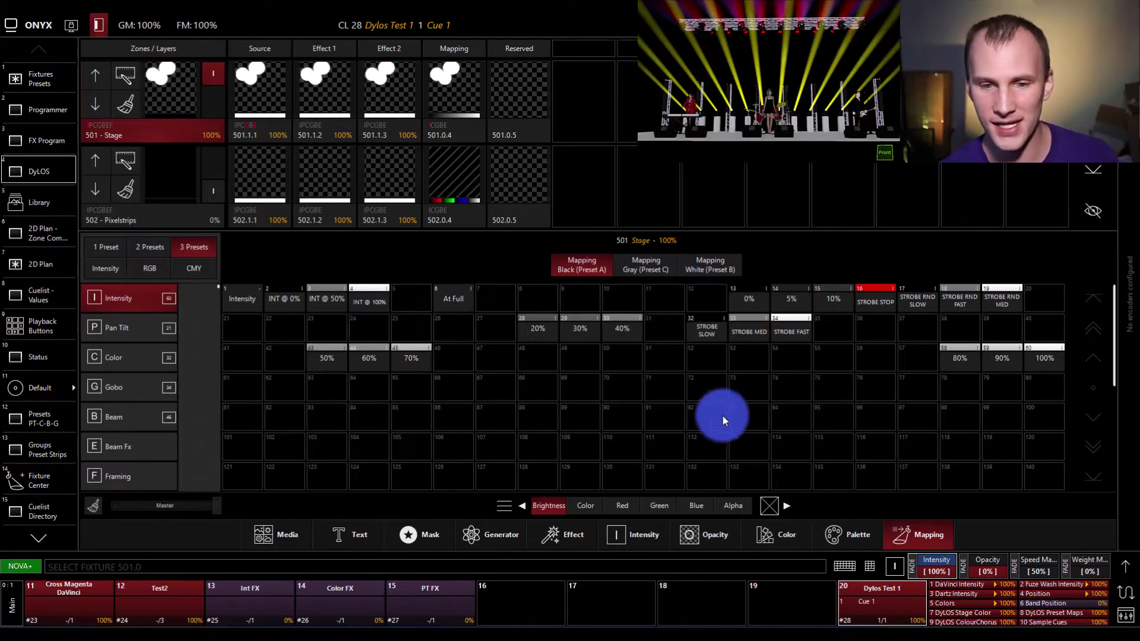
left_click(141, 321)
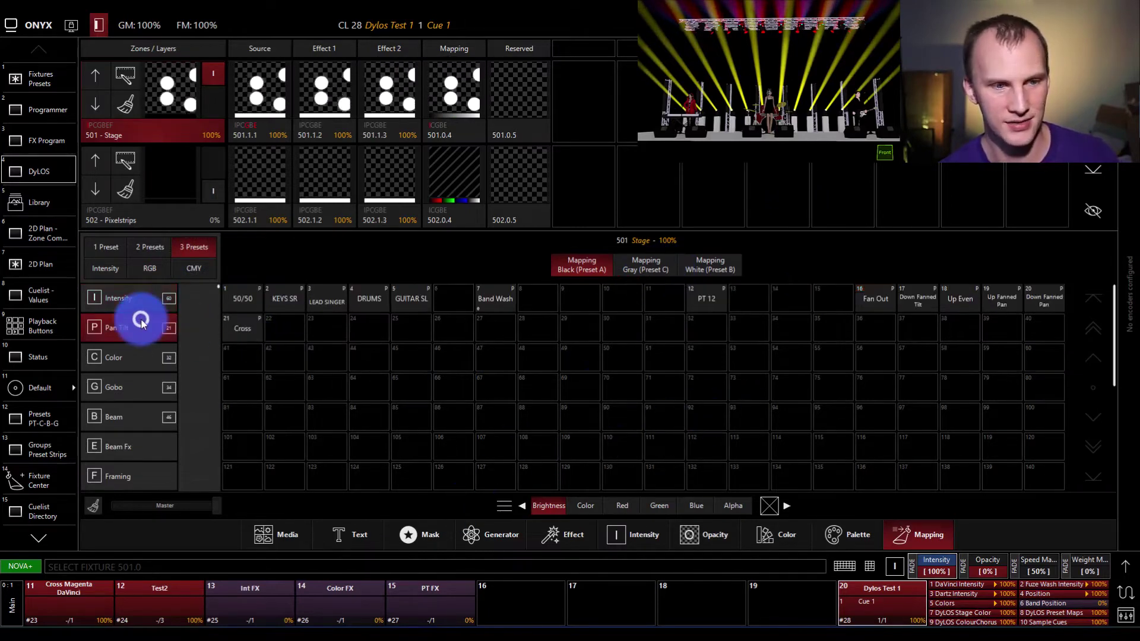
left_click(227, 300)
left_click(281, 302)
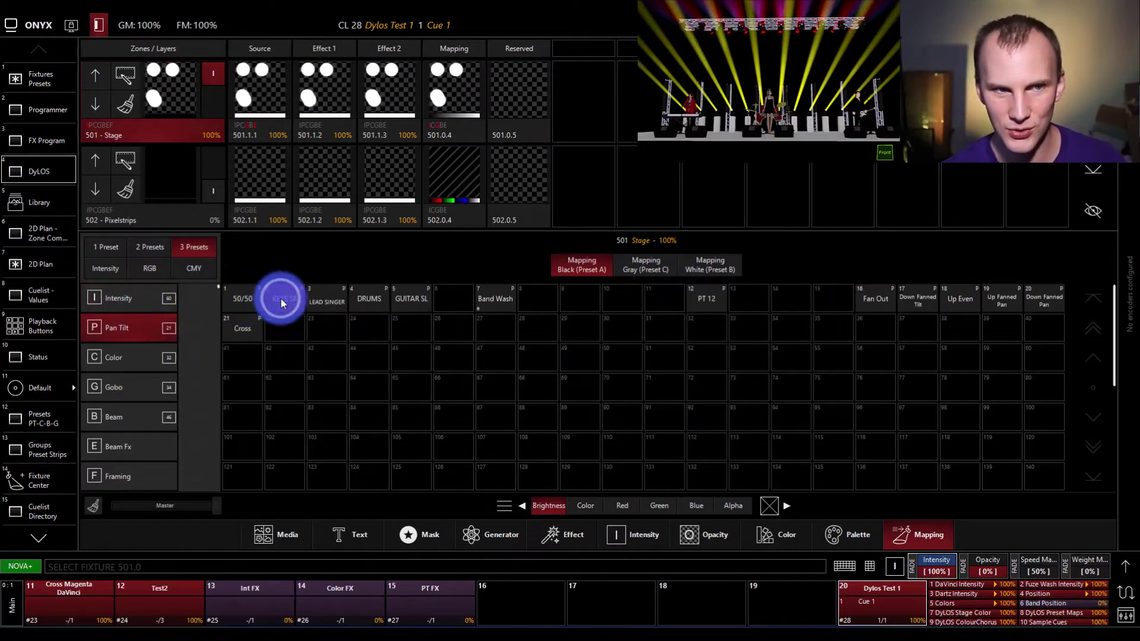
Assign the Pan Tilt preset GUITAR SL to gray (Preset C) and LEAD SINGER to white (Preset B) in the Stage mapping.
left_click(638, 267)
left_click(409, 299)
left_click(669, 272)
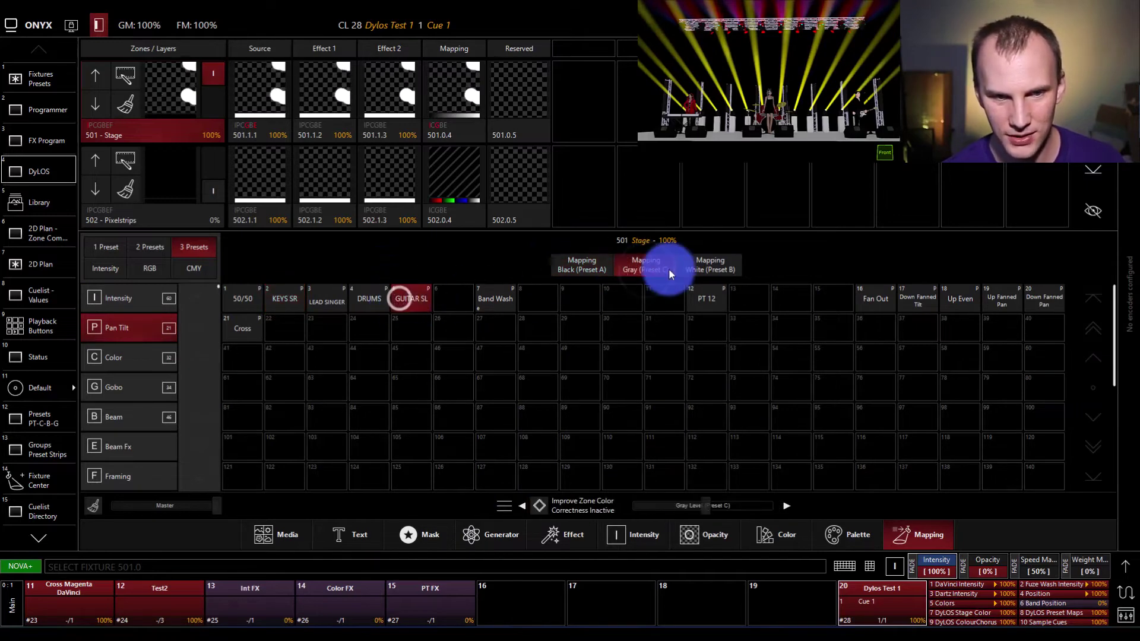
left_click(705, 265)
left_click(330, 302)
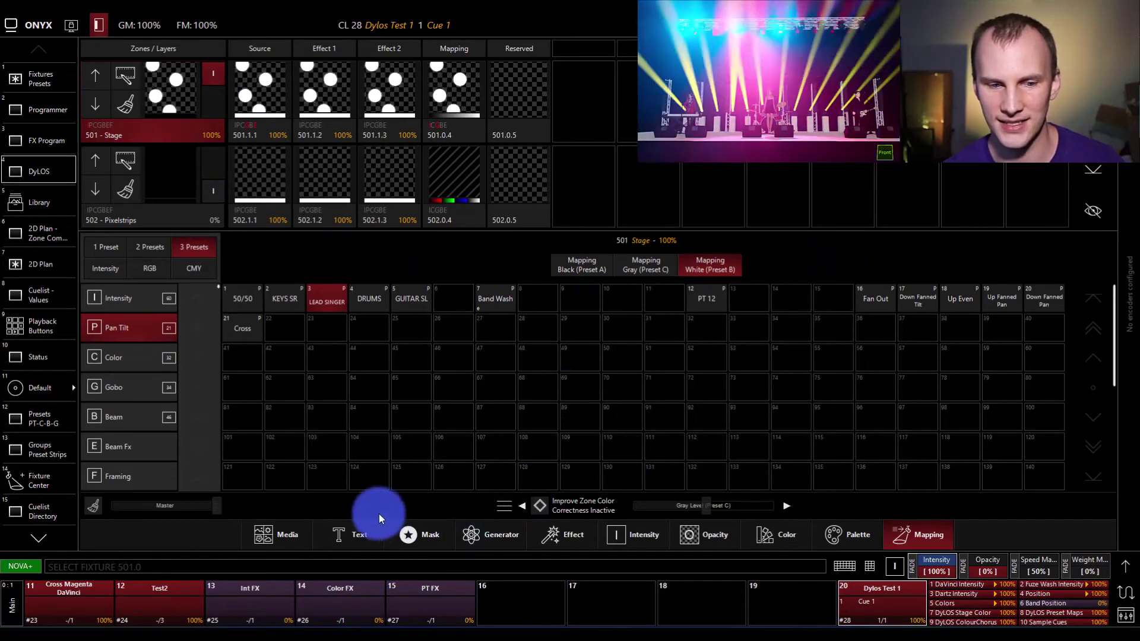
Raise the glow of the Stage zone's bouncing balls generator to maximum, and reduce its speed and radius.
left_click(282, 534)
left_click(474, 534)
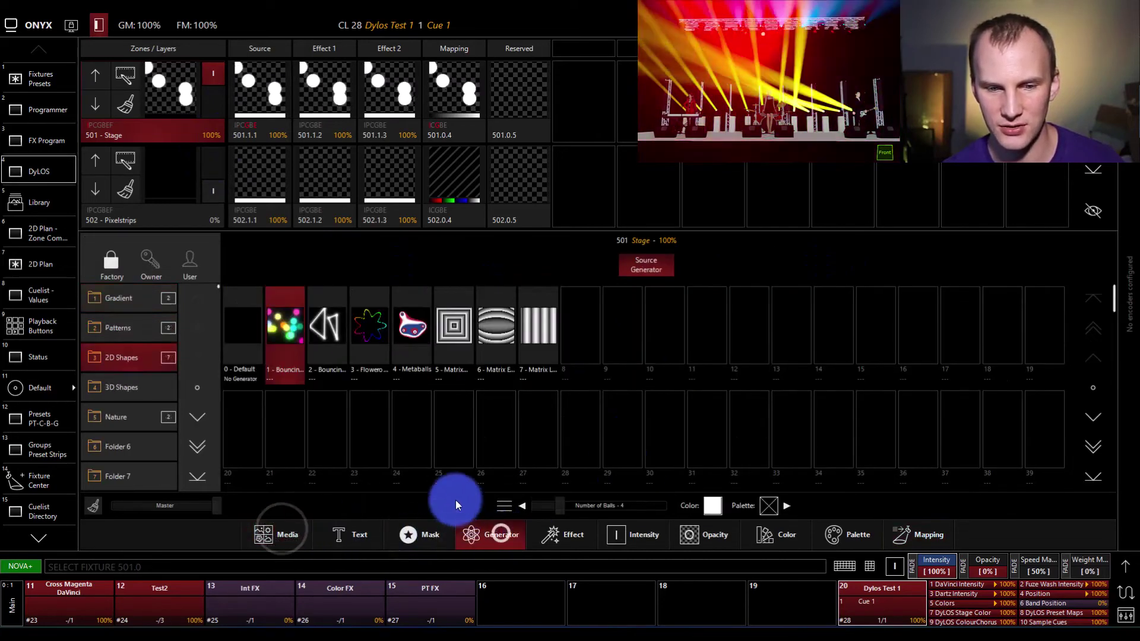
left_click(501, 505)
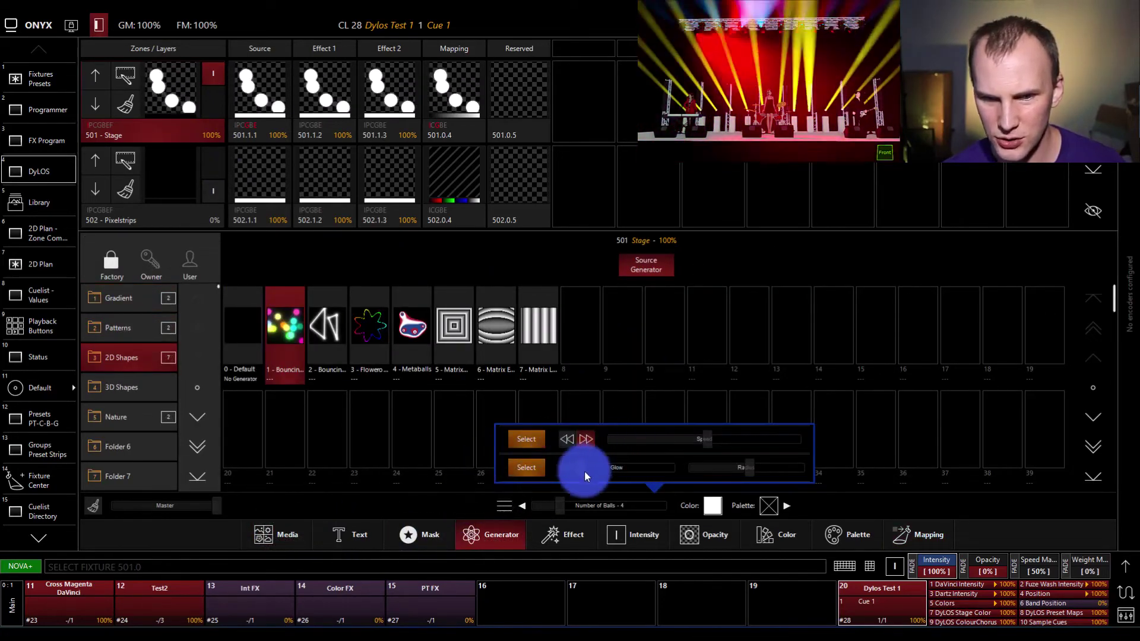
left_click_drag(582, 468, 674, 475)
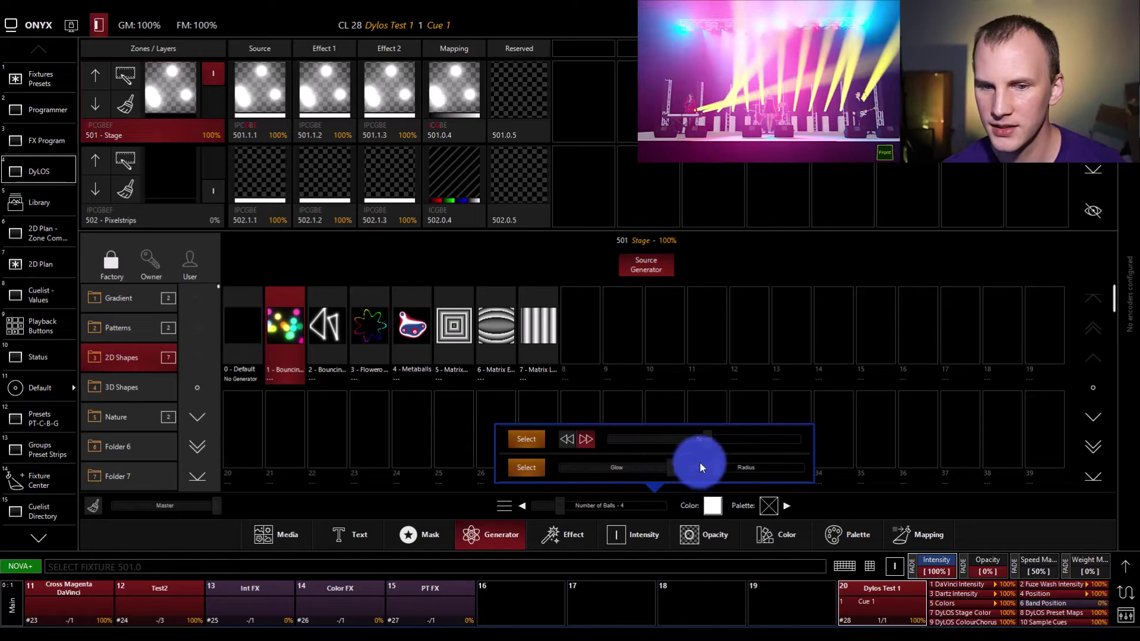
left_click_drag(702, 440, 657, 447)
left_click_drag(745, 465, 717, 474)
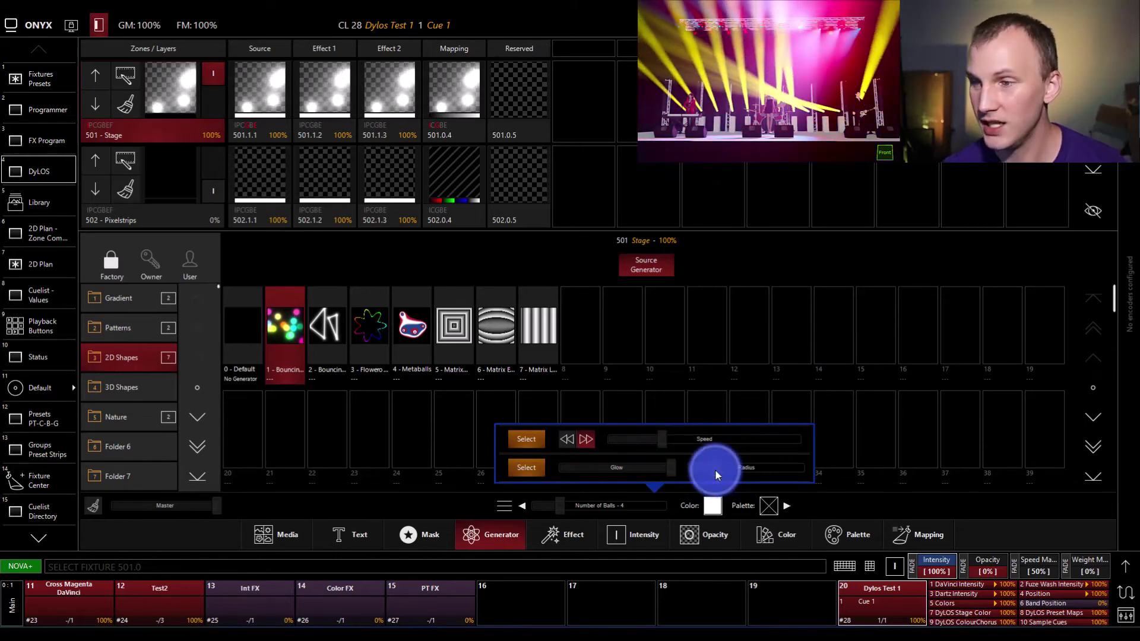